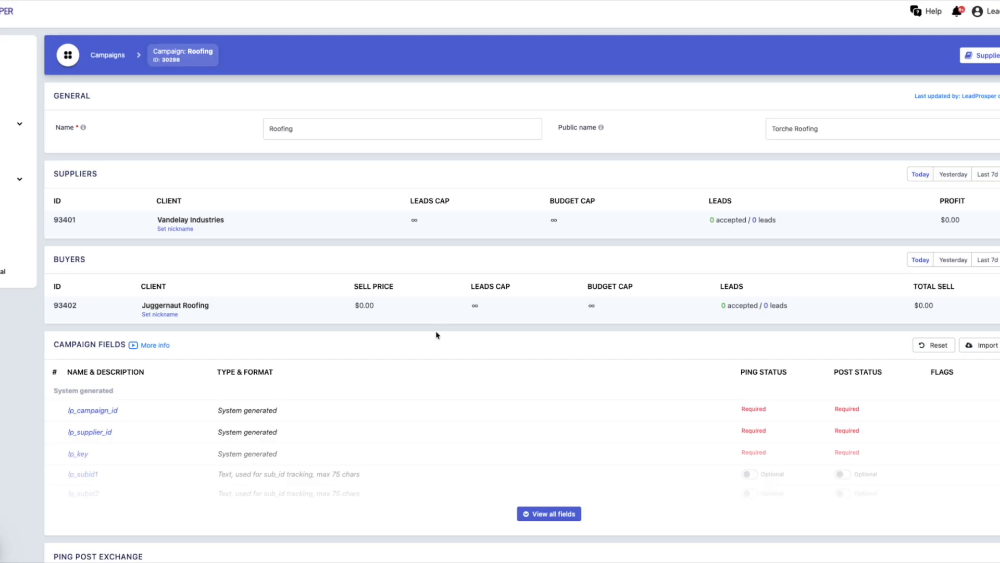
Step: Open the Juggernaut Roofing buyer in the Roofing campaign and switch its delivery method to Direct Post
{"action": "left_click", "coordinate": [163, 311]}
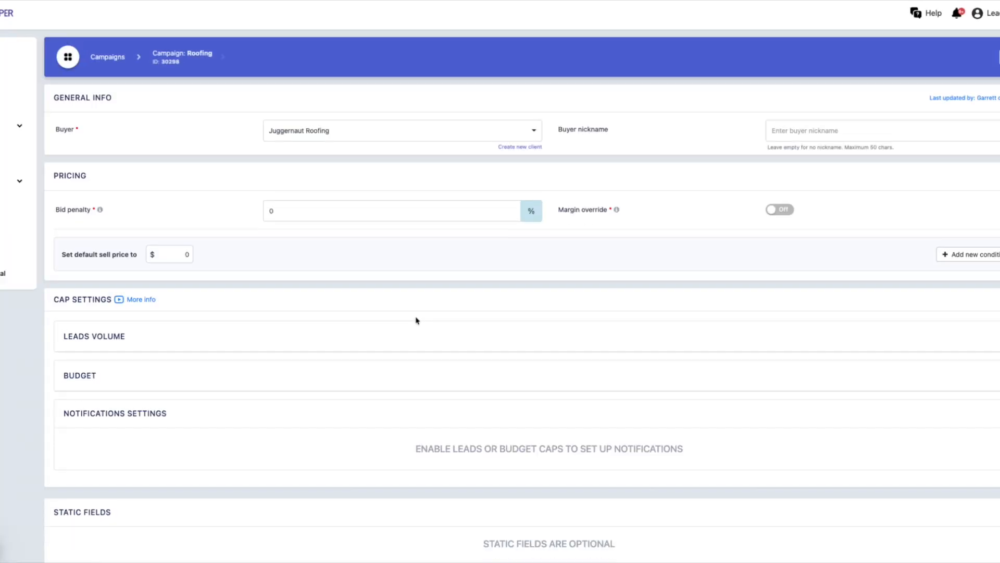
{"action": "scroll", "coordinate": [416, 321], "scroll_direction": "down", "scroll_amount": 7}
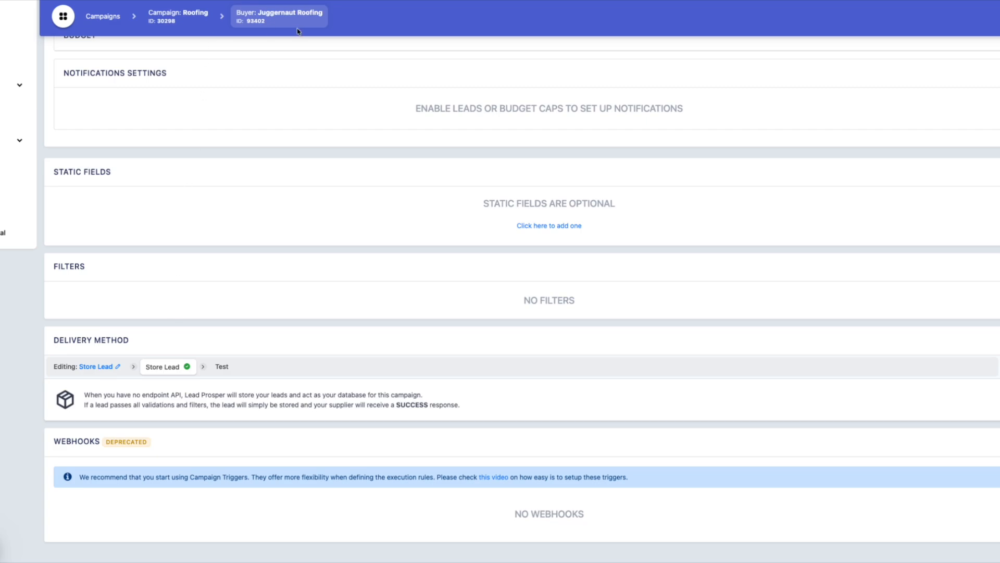
{"action": "left_click", "coordinate": [103, 367]}
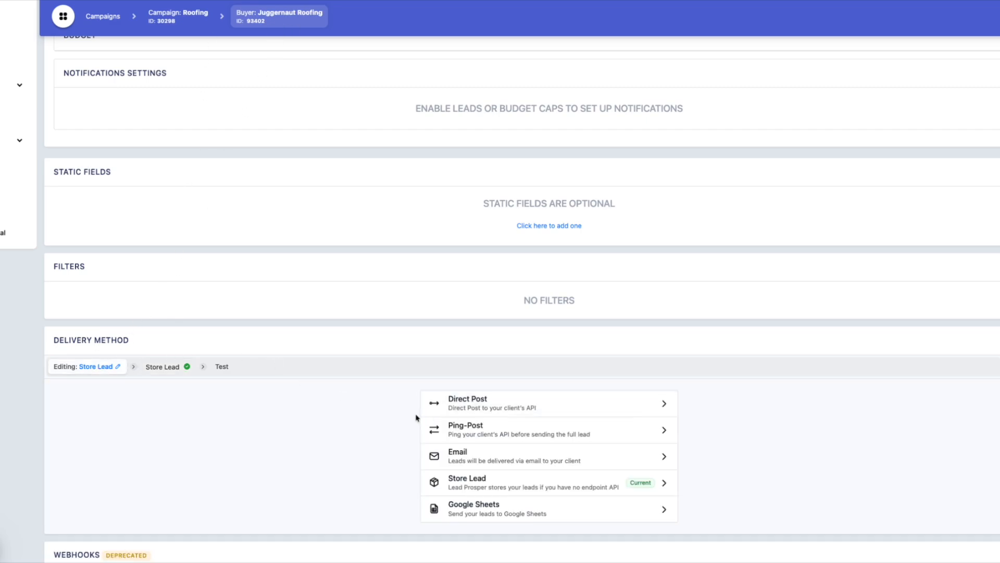
{"action": "scroll", "coordinate": [416, 417], "scroll_direction": "down", "scroll_amount": 1}
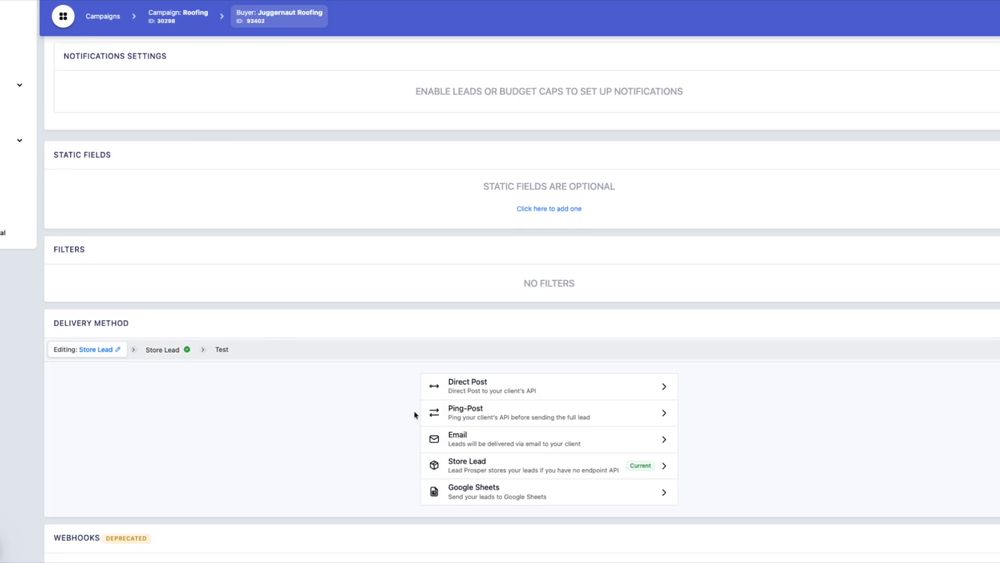
{"action": "left_click", "coordinate": [449, 395]}
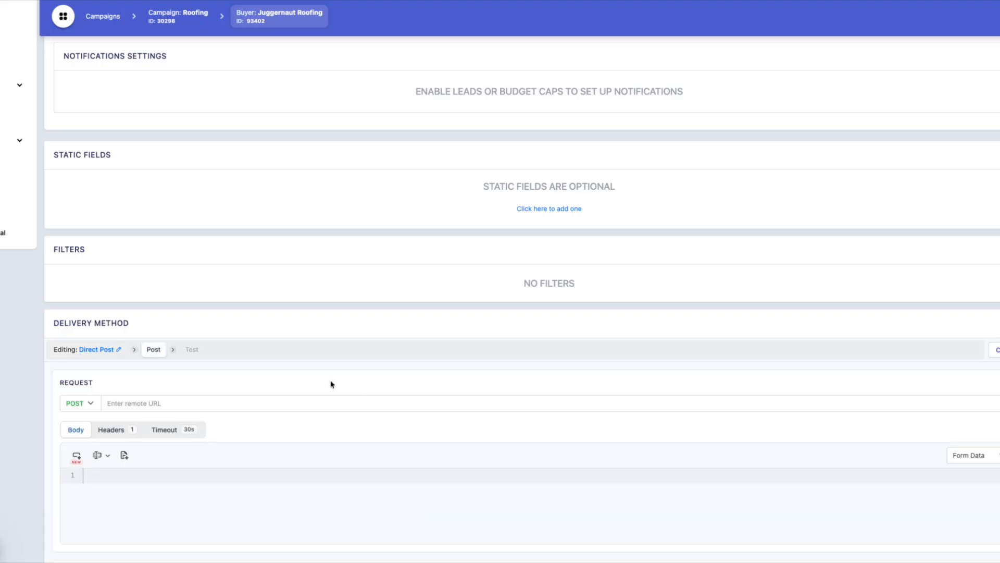
{"action": "scroll", "coordinate": [302, 394], "scroll_direction": "down", "scroll_amount": 3}
{"action": "scroll", "coordinate": [302, 394], "scroll_direction": "down", "scroll_amount": 1}
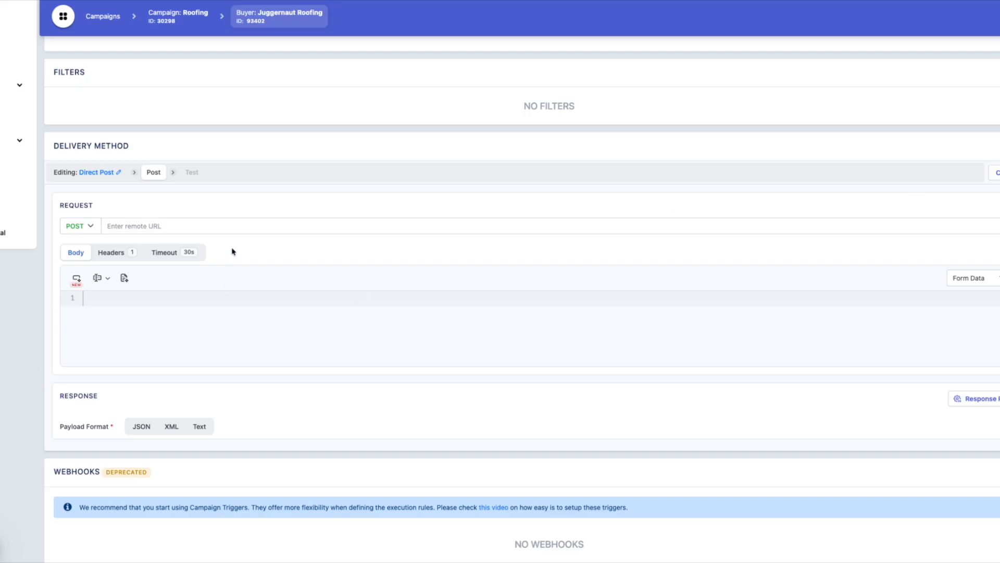
{"action": "left_click", "coordinate": [126, 297]}
{"action": "left_click", "coordinate": [103, 230]}
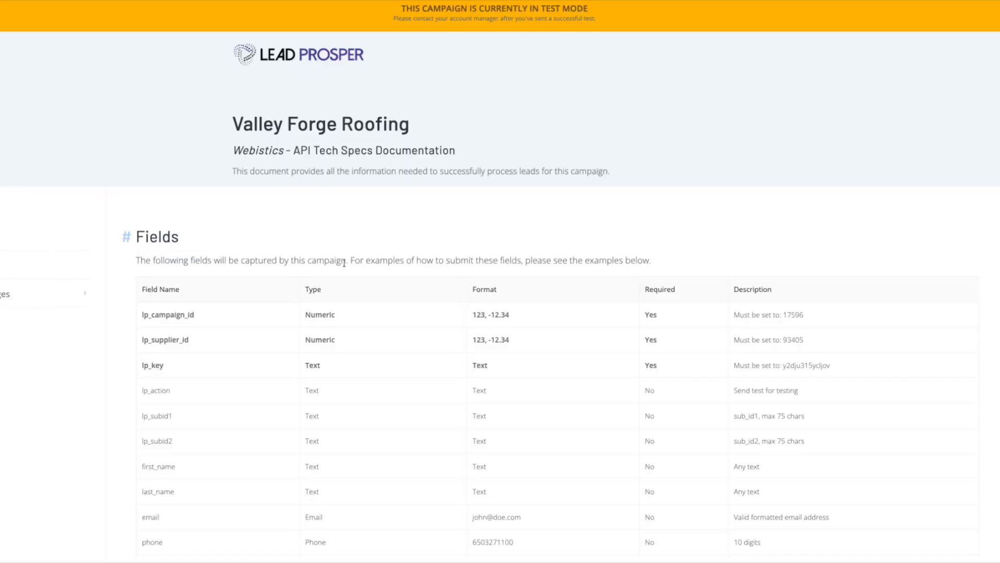
{"action": "scroll", "coordinate": [344, 262], "scroll_direction": "down", "scroll_amount": 15}
{"action": "scroll", "coordinate": [344, 262], "scroll_direction": "up", "scroll_amount": 2}
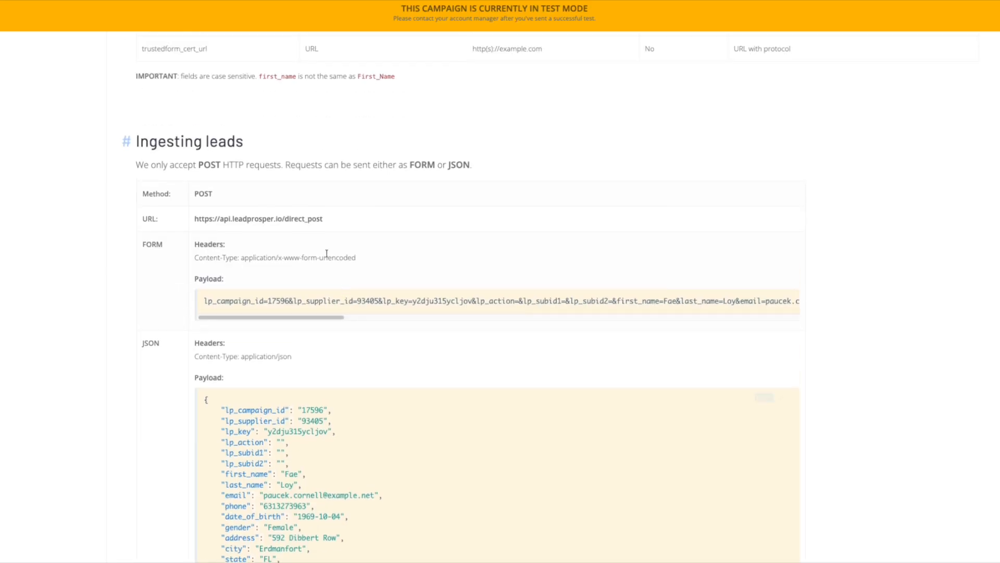
{"action": "triple_click", "coordinate": [251, 222]}
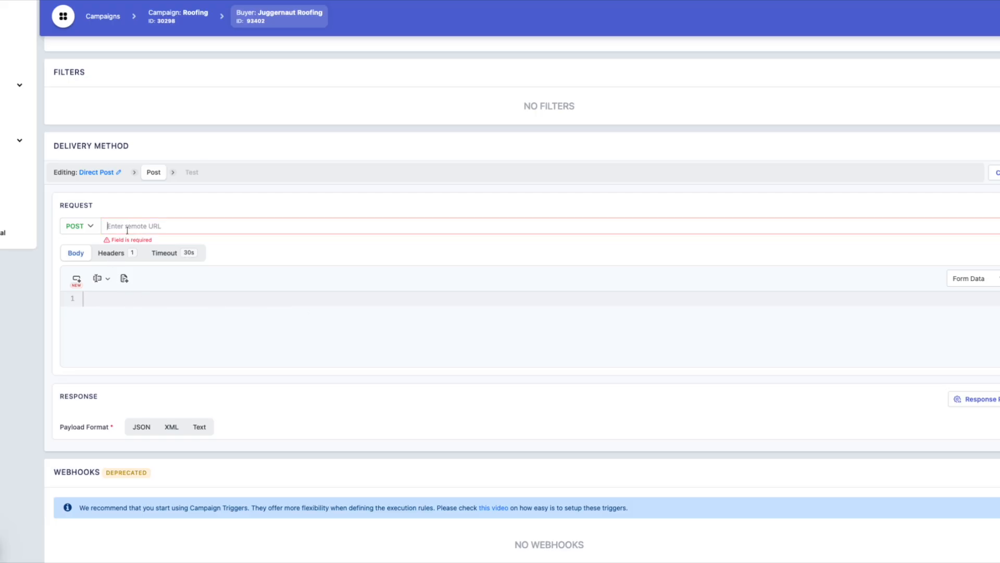
{"action": "type", "text": "https://api.leadprosper.io/direct_post"}
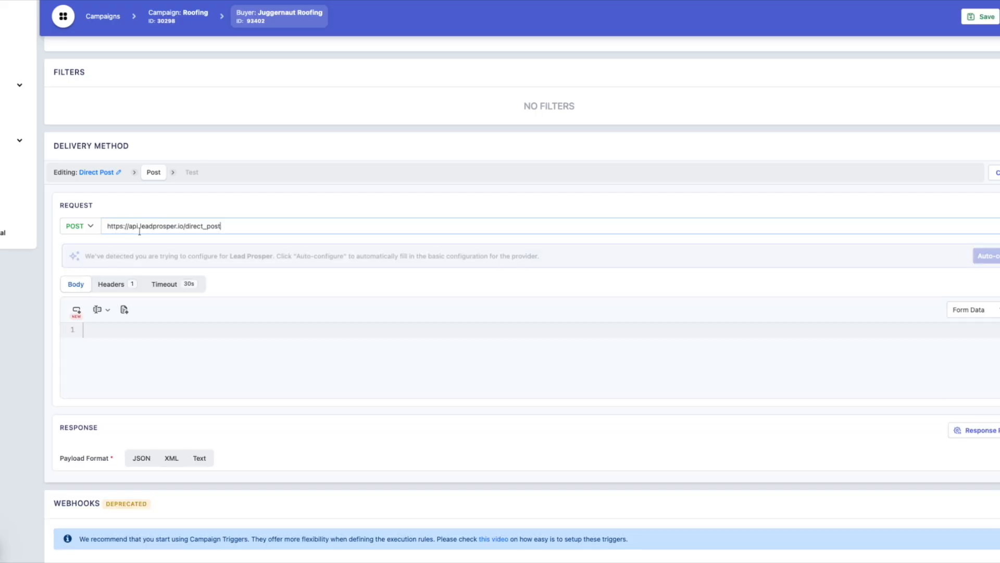
Step: Copy the documentation's sample JSON payload, including its lp_key, into the request body and set the body format to JSON
{"action": "left_click", "coordinate": [161, 325]}
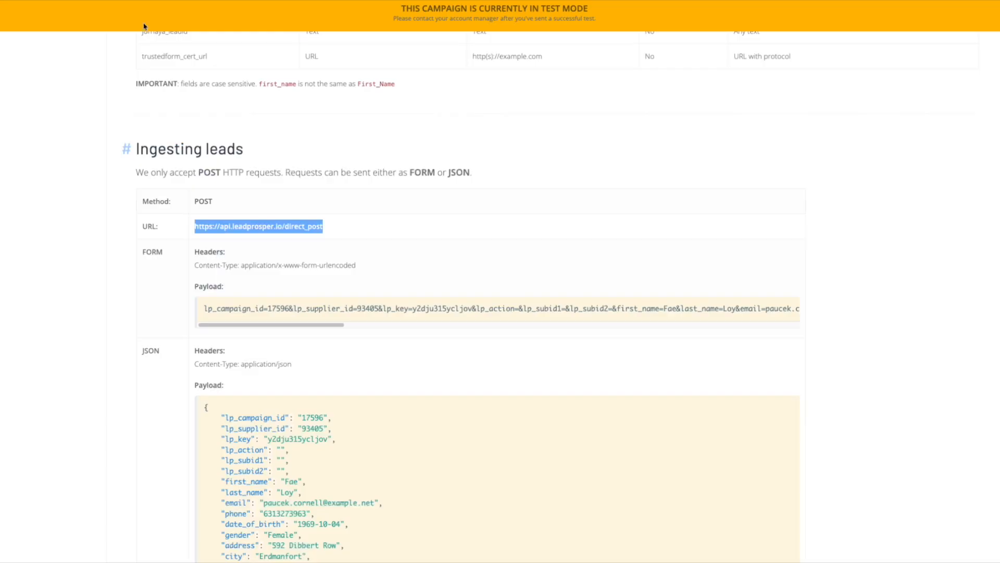
{"action": "scroll", "coordinate": [607, 405], "scroll_direction": "down", "scroll_amount": 5}
{"action": "left_click", "coordinate": [763, 164]}
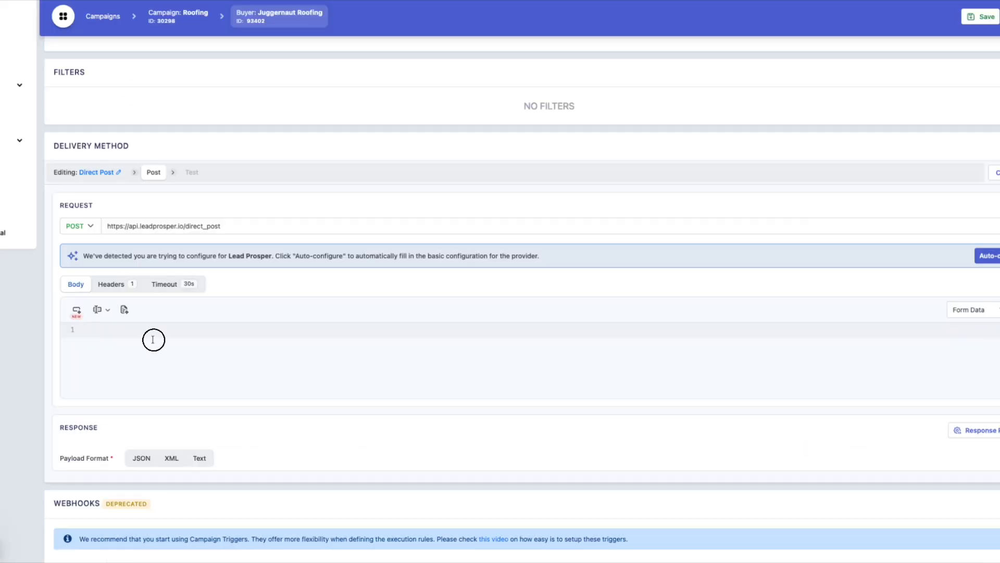
{"action": "key", "text": "ctrl+v"}
{"action": "left_click", "coordinate": [969, 309]}
{"action": "left_click", "coordinate": [961, 341]}
Step: Review the JSON request body and the response settings of the Direct Post delivery
{"action": "scroll", "coordinate": [380, 393], "scroll_direction": "up", "scroll_amount": 4}
{"action": "scroll", "coordinate": [152, 394], "scroll_direction": "down", "scroll_amount": 5}
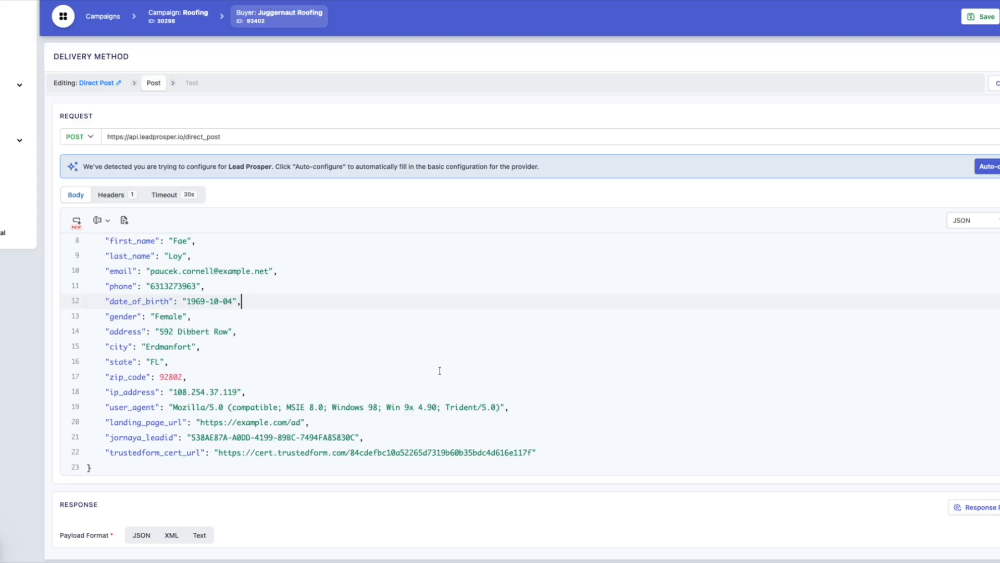
{"action": "scroll", "coordinate": [723, 497], "scroll_direction": "up", "scroll_amount": 2}
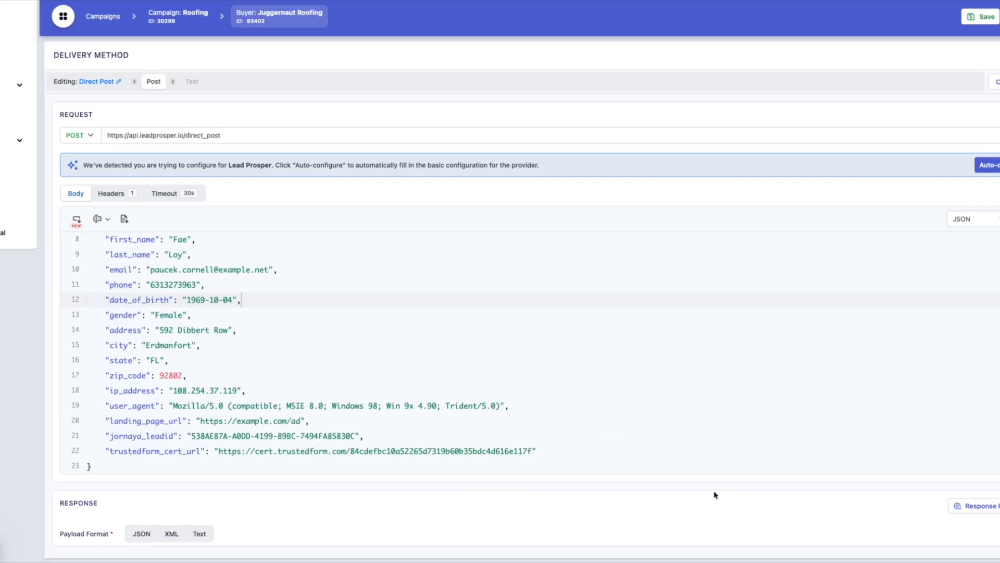
{"action": "scroll", "coordinate": [554, 441], "scroll_direction": "down", "scroll_amount": 5}
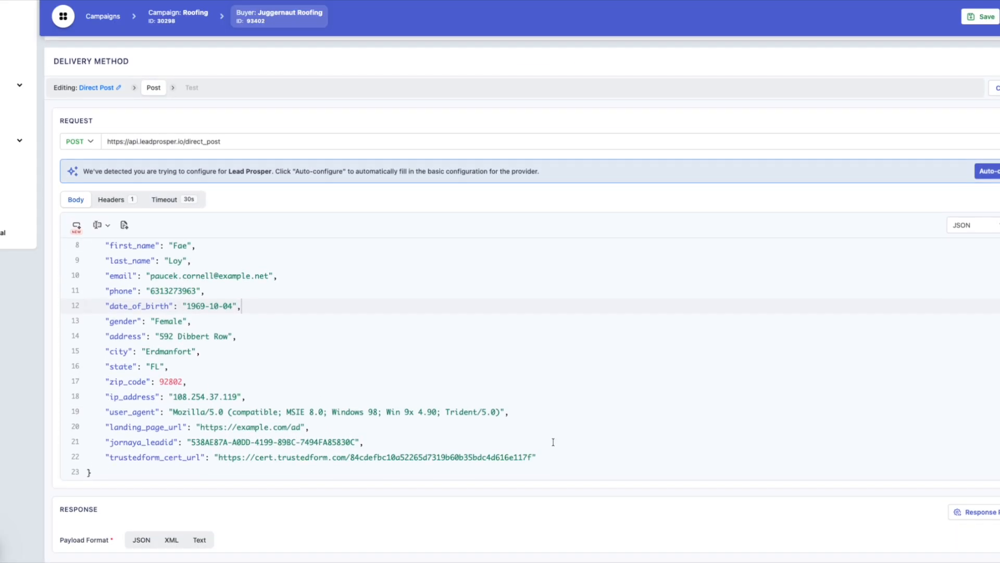
{"action": "scroll", "coordinate": [553, 442], "scroll_direction": "up", "scroll_amount": 1}
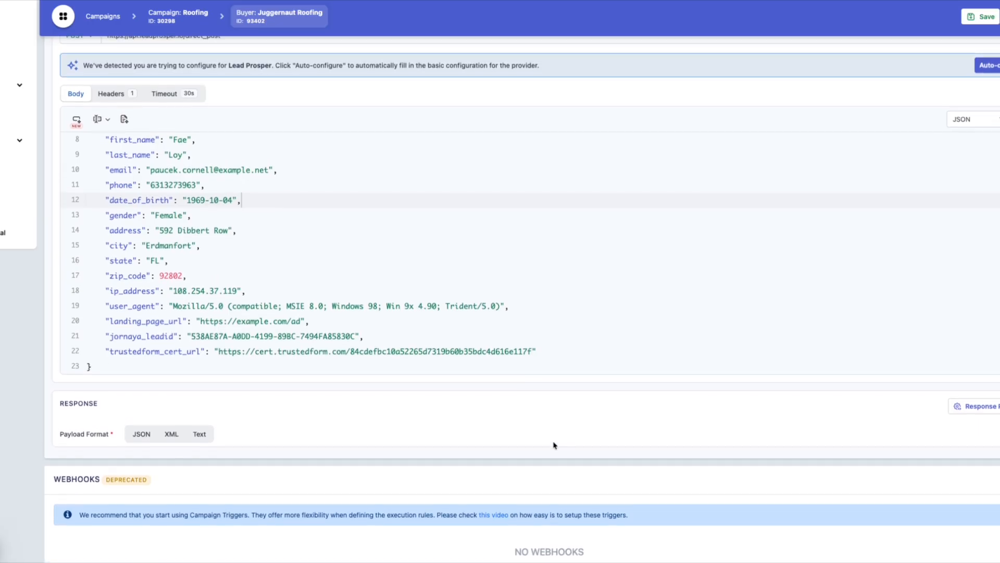
{"action": "scroll", "coordinate": [509, 435], "scroll_direction": "up", "scroll_amount": 3}
{"action": "scroll", "coordinate": [509, 433], "scroll_direction": "down", "scroll_amount": 2}
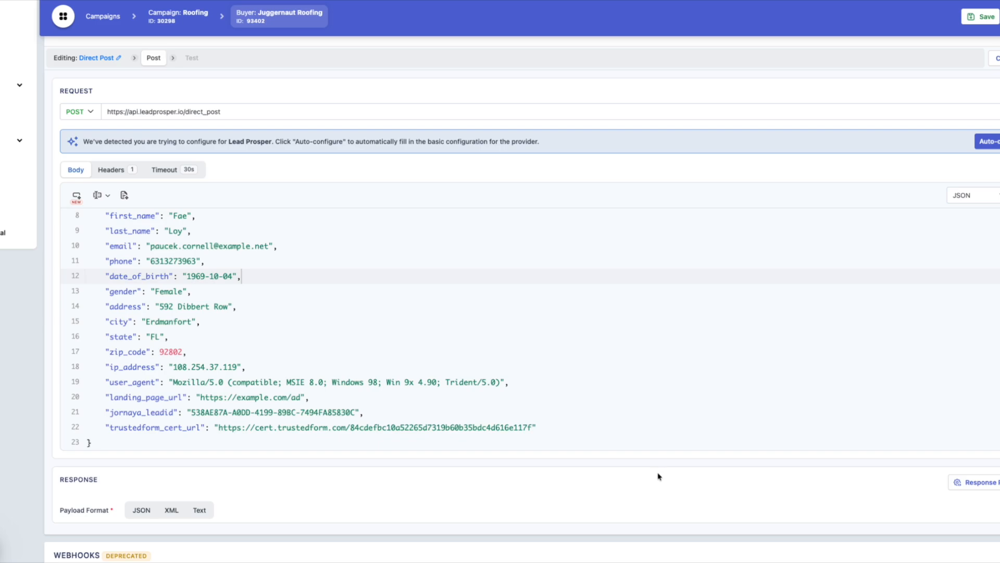
{"action": "left_click", "coordinate": [958, 482]}
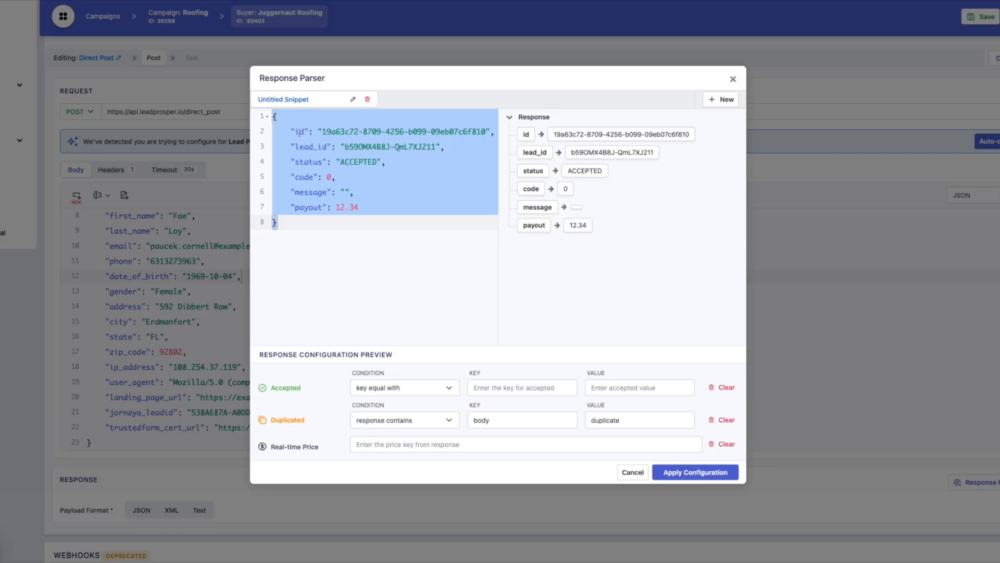
{"action": "left_click_drag", "start_coordinate": [318, 212], "coordinate": [272, 116]}
{"action": "left_click_drag", "start_coordinate": [308, 223], "coordinate": [275, 119]}
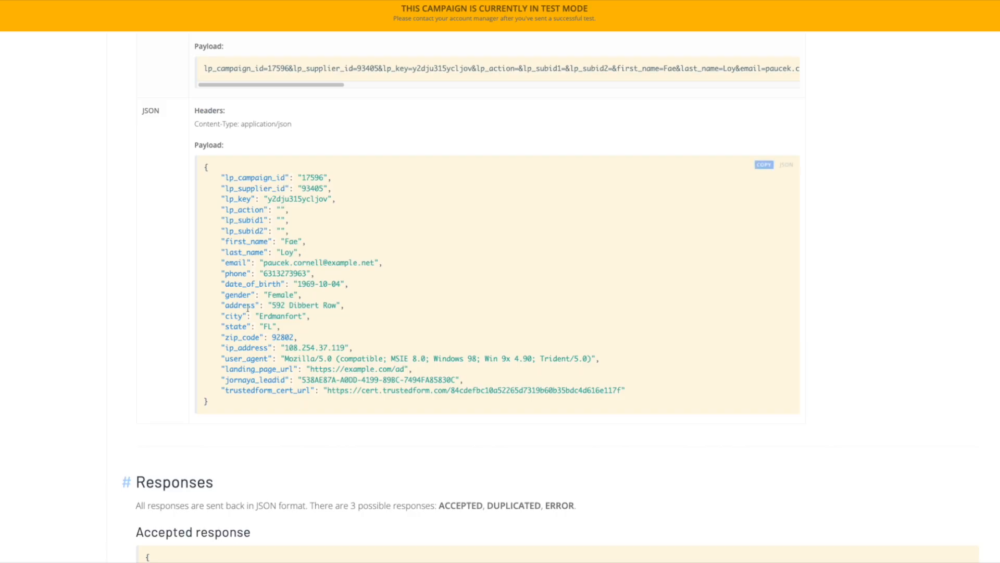
Step: Copy the accepted response JSON from the Responses section of the API documentation
{"action": "scroll", "coordinate": [193, 320], "scroll_direction": "down", "scroll_amount": 3}
{"action": "scroll", "coordinate": [193, 321], "scroll_direction": "up", "scroll_amount": 1}
{"action": "scroll", "coordinate": [193, 321], "scroll_direction": "down", "scroll_amount": 4}
{"action": "scroll", "coordinate": [193, 321], "scroll_direction": "up", "scroll_amount": 3}
{"action": "left_click_drag", "start_coordinate": [165, 488], "coordinate": [146, 411]}
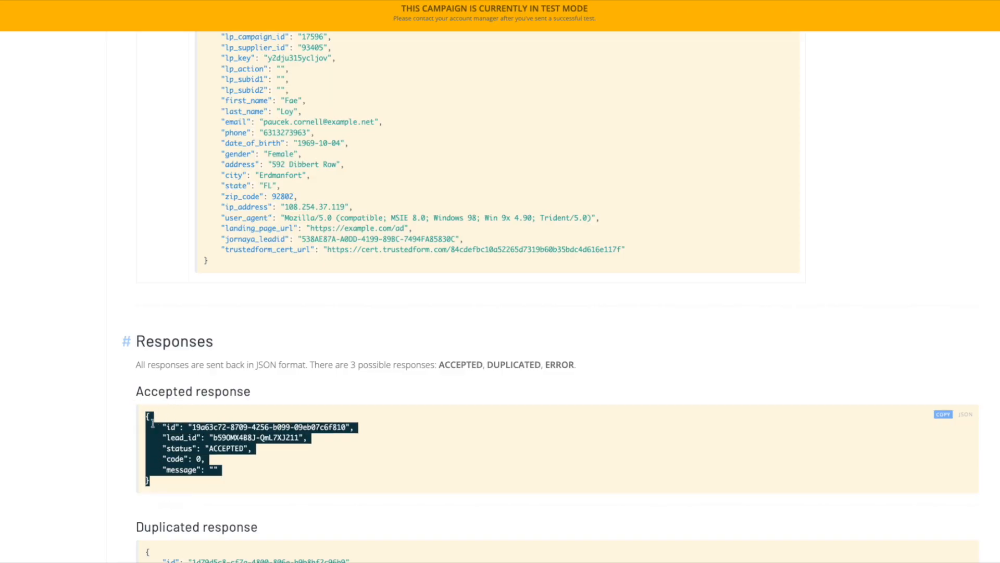
{"action": "right_click", "coordinate": [173, 441]}
{"action": "key", "text": "Return"}
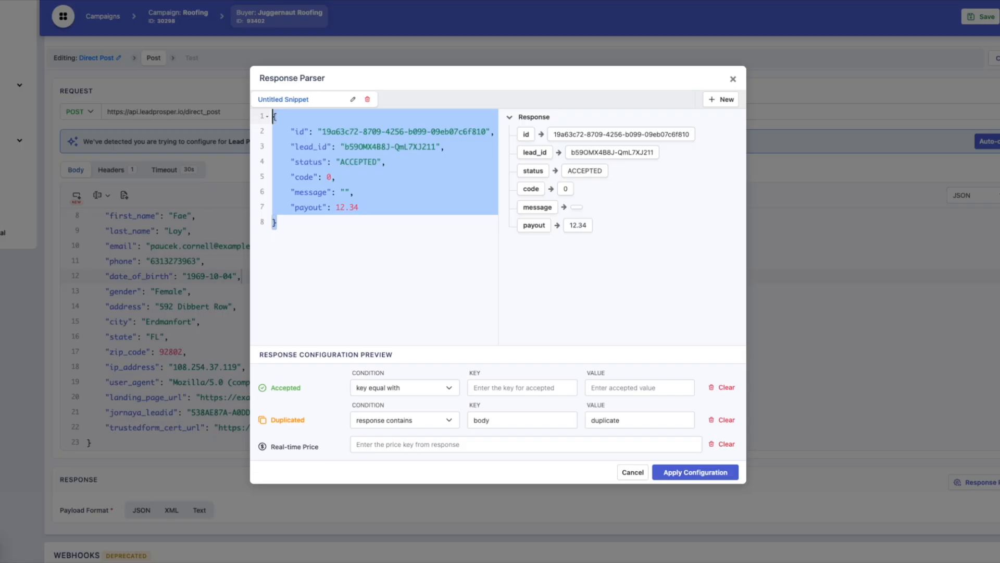
Step: Replace the sample snippet in the buyer's Response Parser with the copied accepted response JSON
{"action": "left_click", "coordinate": [325, 225]}
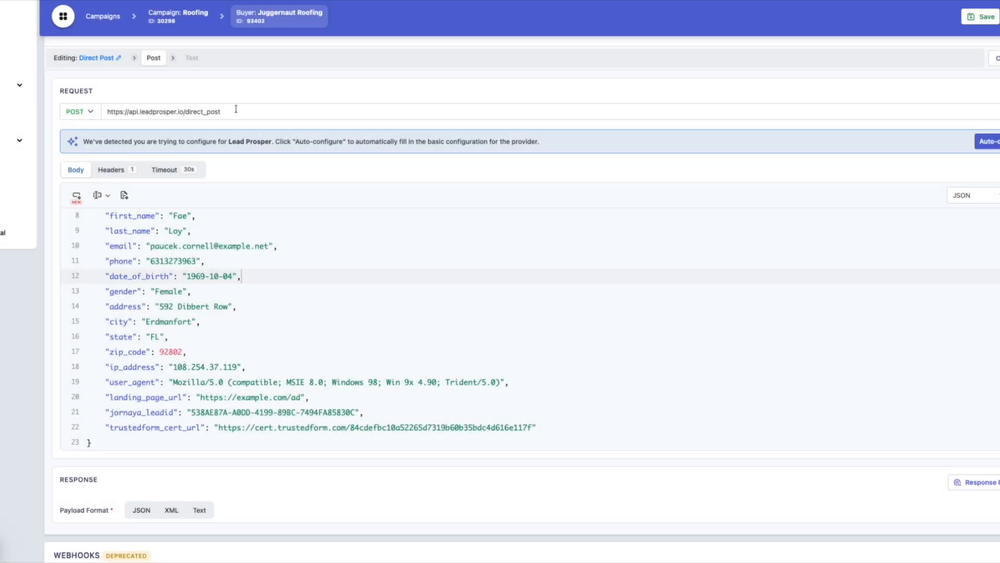
{"action": "scroll", "coordinate": [604, 352], "scroll_direction": "down", "scroll_amount": 1}
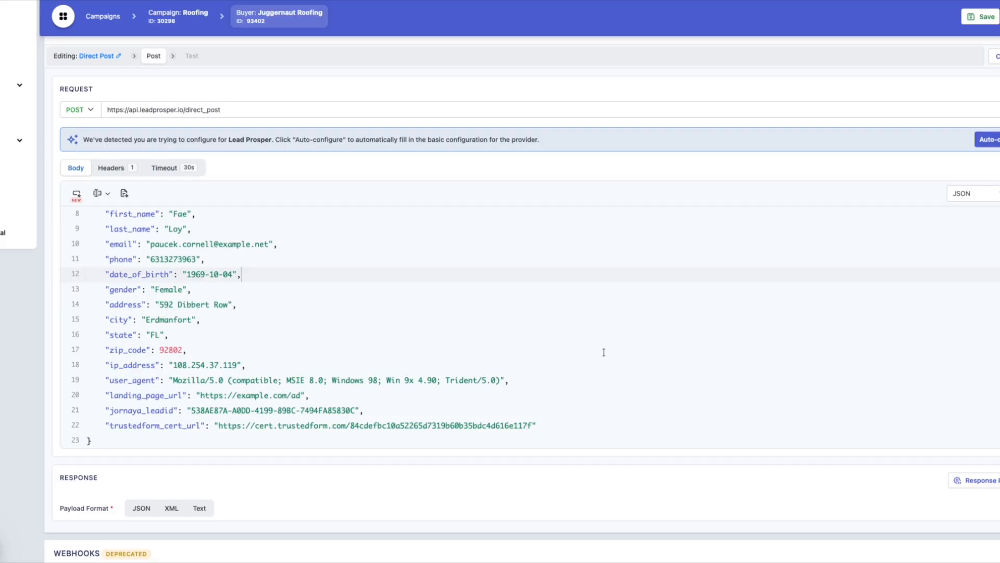
{"action": "left_click", "coordinate": [973, 479]}
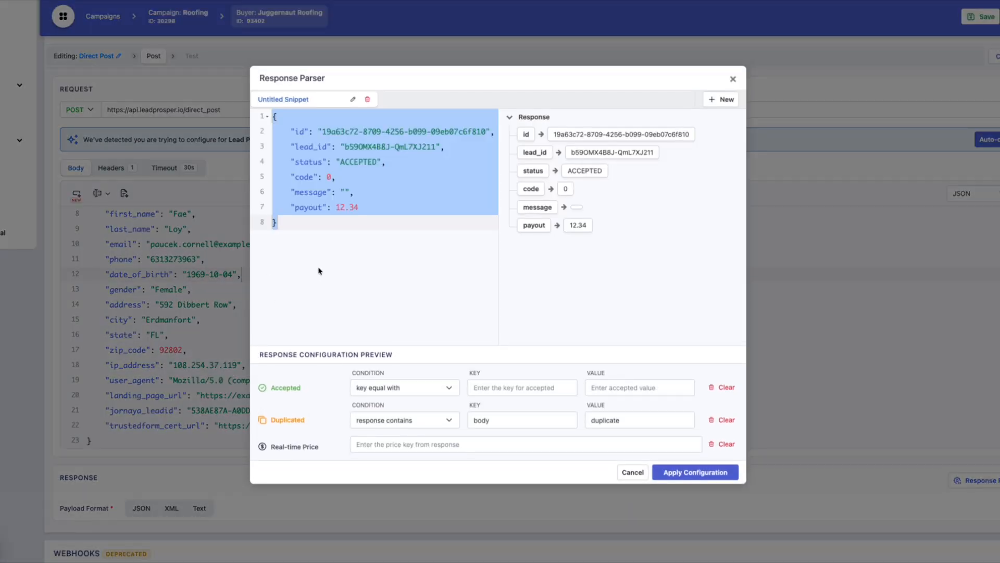
{"action": "left_click", "coordinate": [323, 224]}
{"action": "key", "text": "super+a"}
{"action": "key", "text": "super+v"}
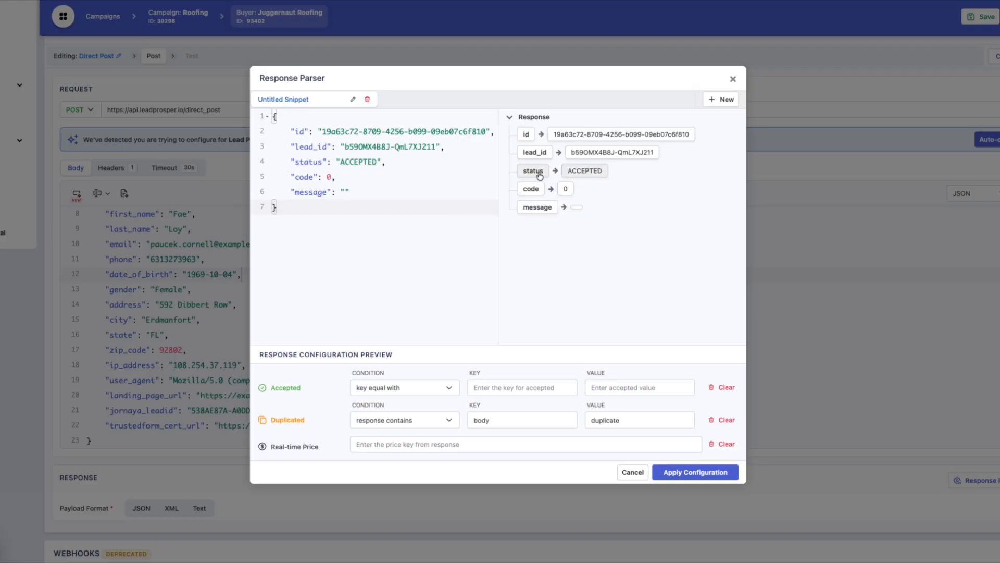
Step: Set the parsed status value ACCEPTED as the condition for accepted leads
{"action": "left_click", "coordinate": [585, 176]}
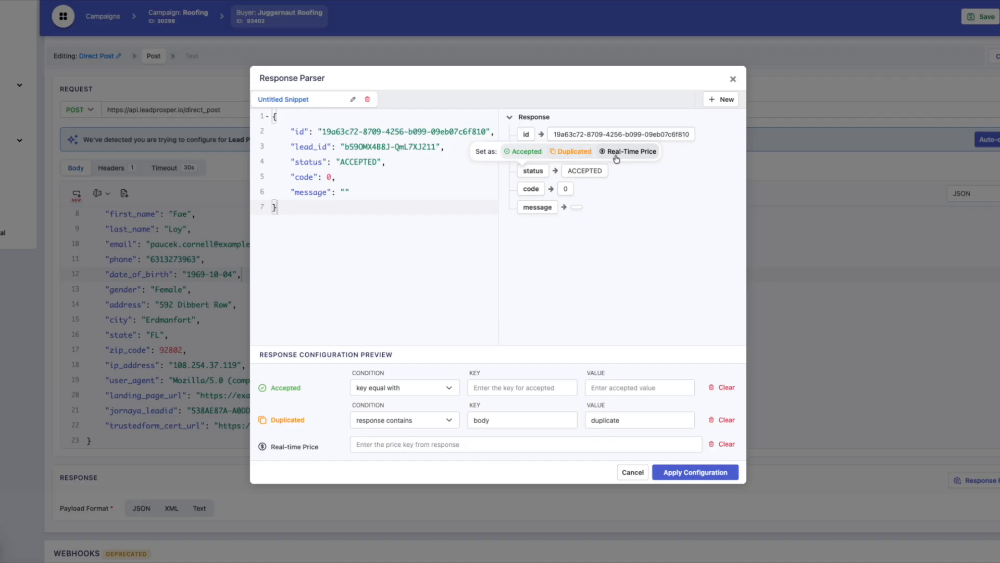
{"action": "left_click", "coordinate": [520, 153]}
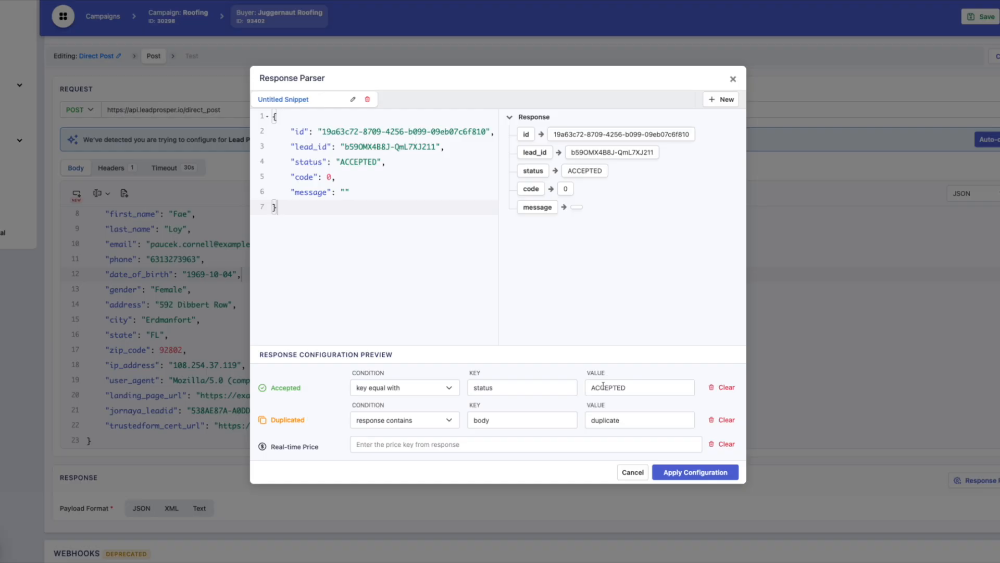
{"action": "left_click", "coordinate": [498, 385]}
{"action": "left_click", "coordinate": [613, 421]}
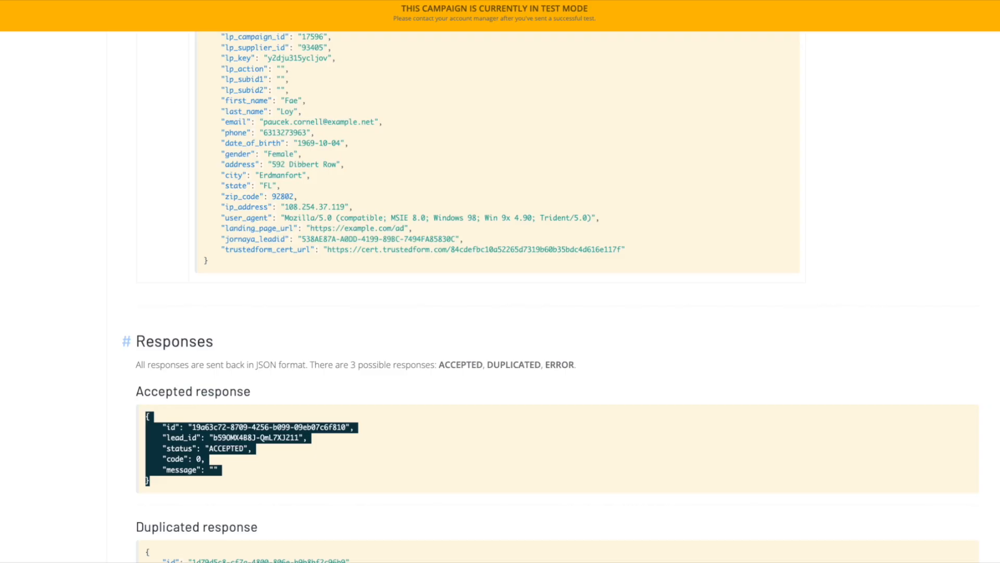
Step: Copy the duplicated response JSON from the API documentation
{"action": "scroll", "coordinate": [172, 418], "scroll_direction": "down", "scroll_amount": 4}
{"action": "scroll", "coordinate": [172, 446], "scroll_direction": "down", "scroll_amount": 1}
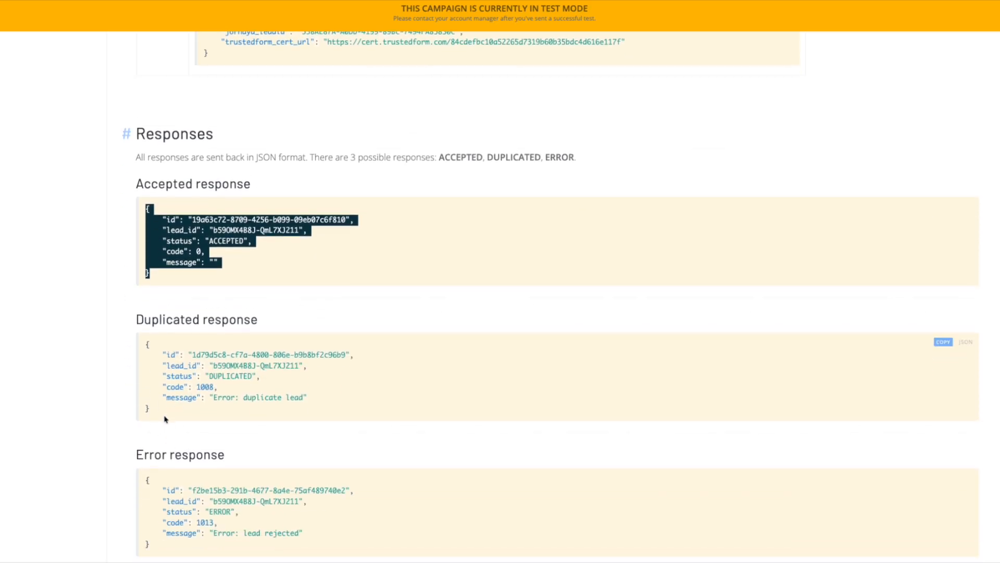
{"action": "left_click_drag", "start_coordinate": [165, 415], "coordinate": [146, 344]}
{"action": "key", "text": "ctrl+c"}
{"action": "right_click", "coordinate": [187, 358]}
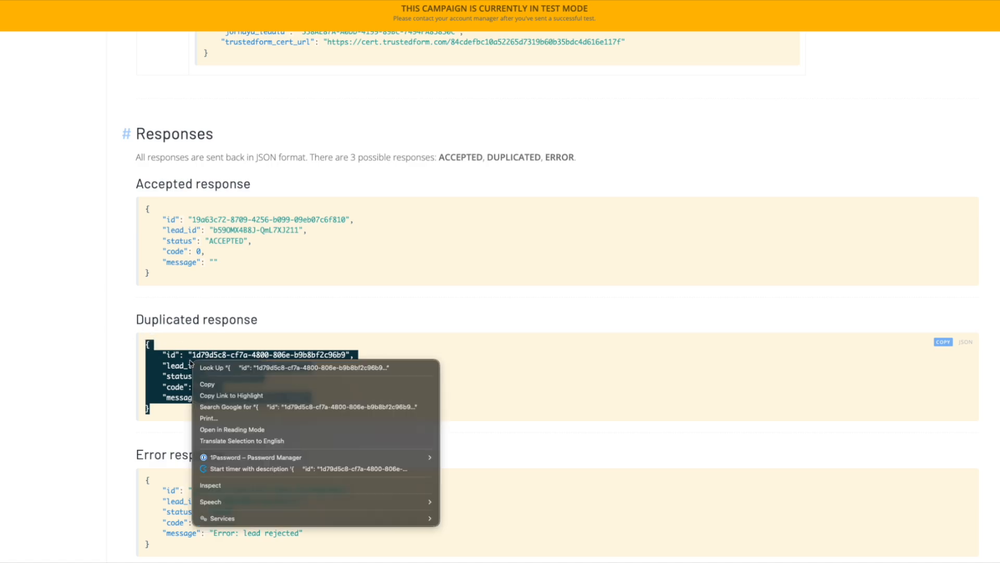
{"action": "left_click", "coordinate": [205, 380]}
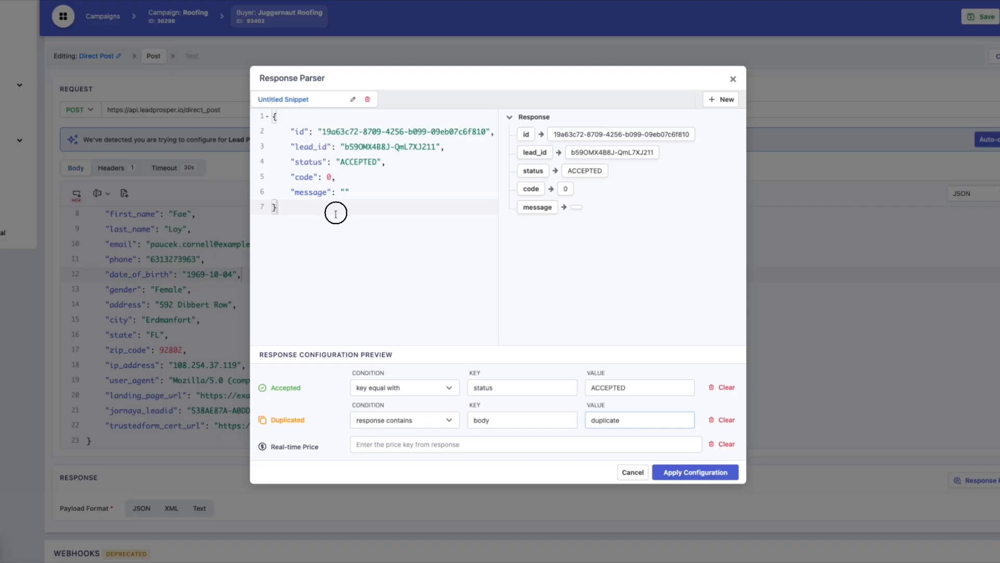
{"action": "left_click", "coordinate": [335, 208]}
{"action": "key", "text": "ctrl+a"}
{"action": "key", "text": "ctrl+v"}
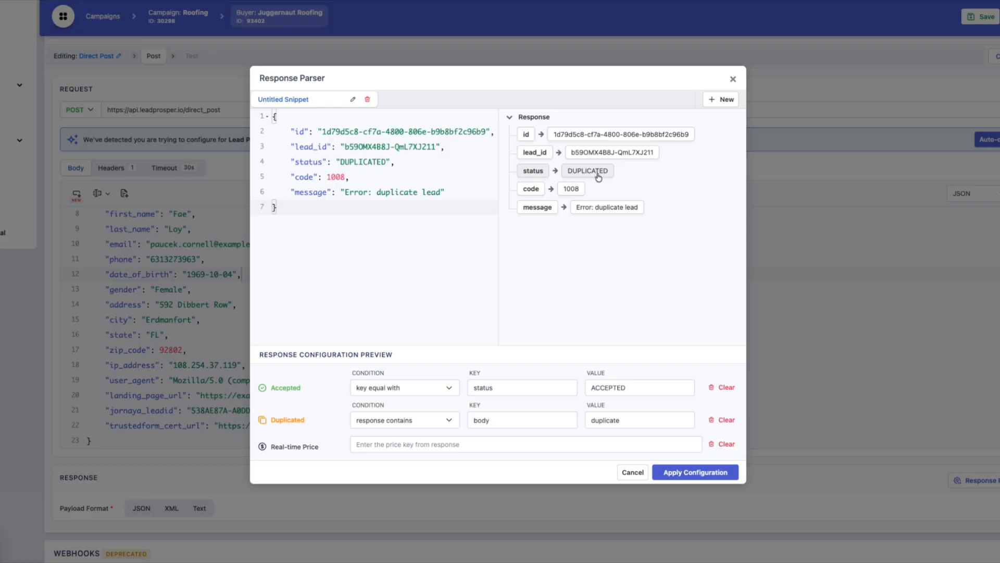
{"action": "key", "text": "ctrl+z"}
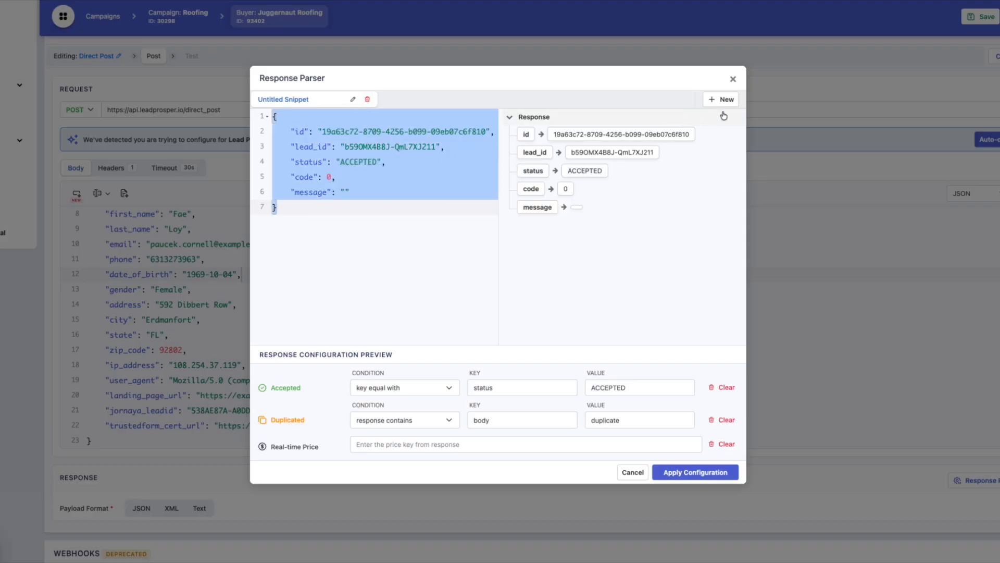
Step: Rename the accepted response snippet to "Post Accepted Response"
{"action": "left_click", "coordinate": [353, 99]}
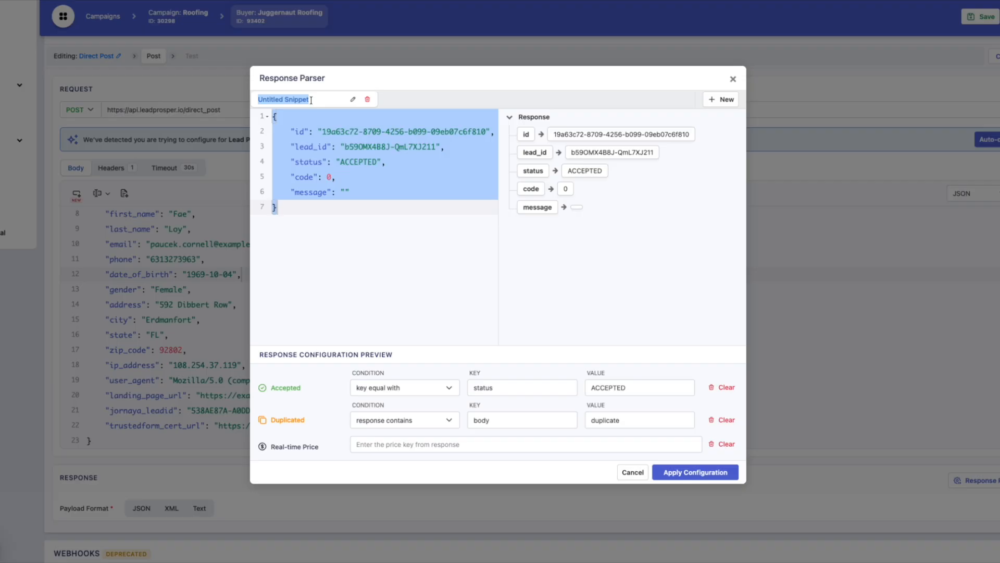
{"action": "type", "text": "Post Accepted Reespo"}
{"action": "key", "text": "BackSpace"}
{"action": "type", "text": "sponse"}
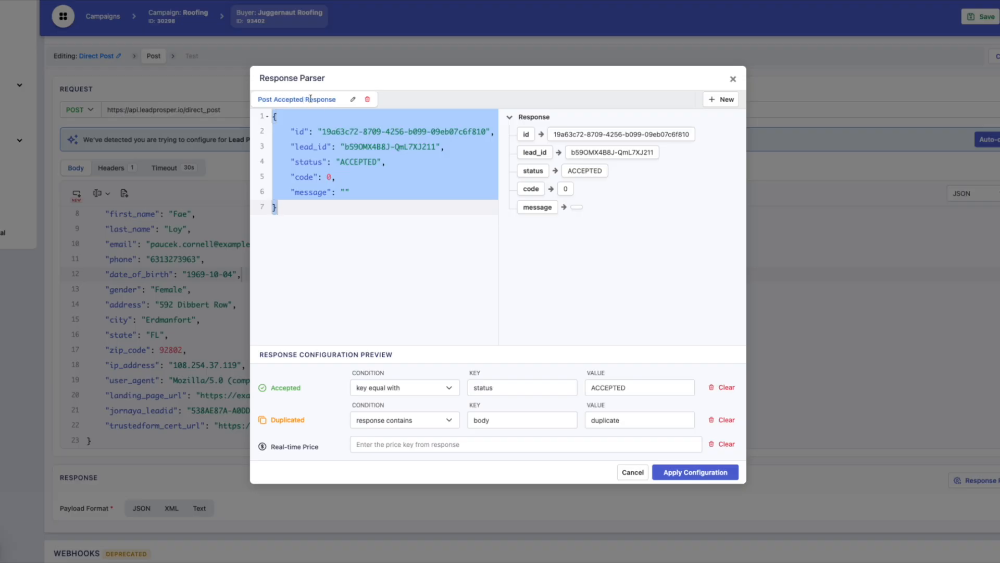
Step: Add a second parser snippet named "Post Duplicated Response" containing the copied duplicated response JSON
{"action": "left_click", "coordinate": [471, 196]}
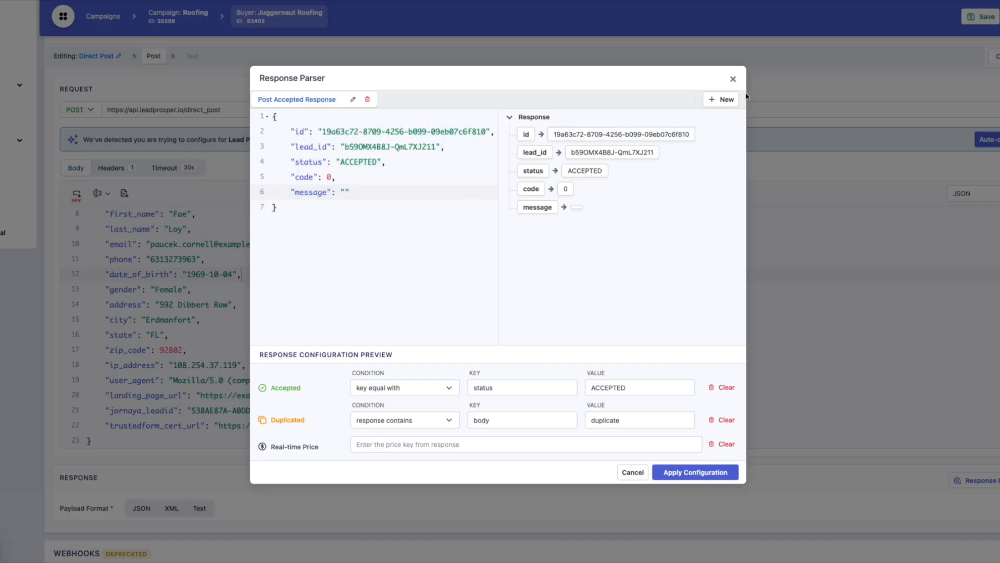
{"action": "left_click", "coordinate": [723, 99]}
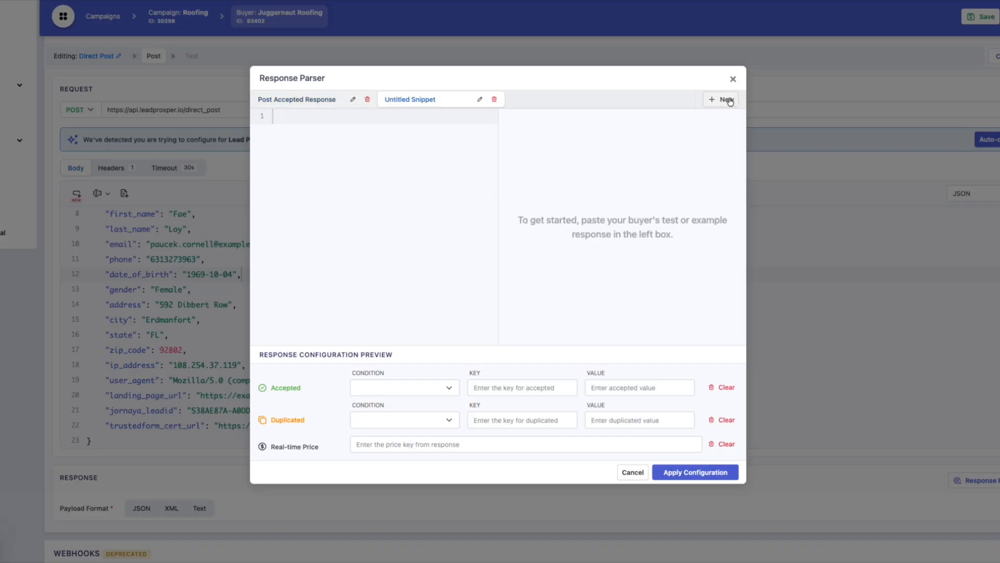
{"action": "left_click", "coordinate": [478, 99]}
{"action": "type", "text": "Post Duplicated Response"}
{"action": "left_click", "coordinate": [367, 117]}
{"action": "key", "text": "super+v"}
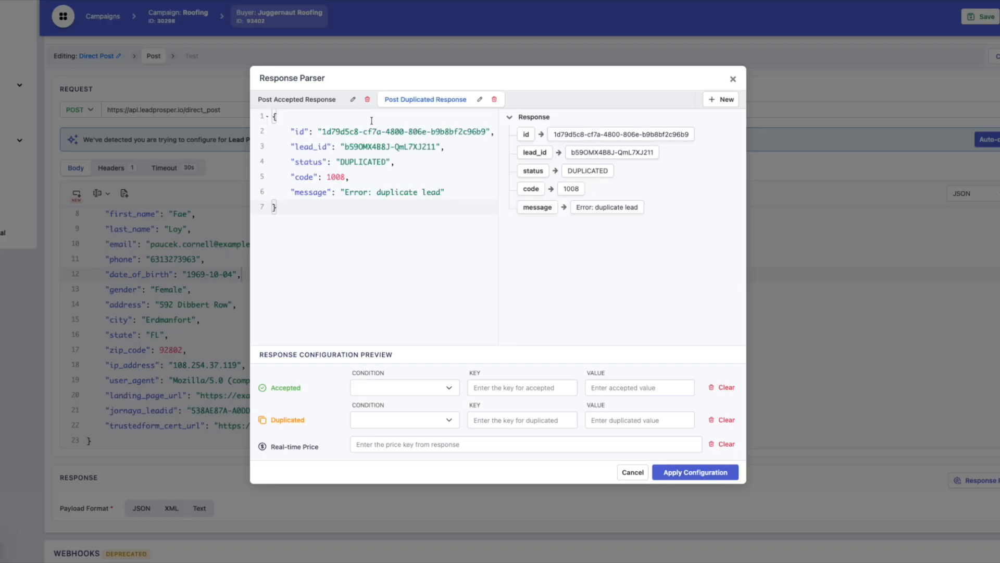
Step: Set the parsed status value DUPLICATED as the condition for duplicated leads and apply the parser configuration
{"action": "left_click", "coordinate": [331, 101]}
{"action": "left_click", "coordinate": [388, 101]}
{"action": "left_click", "coordinate": [333, 100]}
{"action": "left_click", "coordinate": [394, 102]}
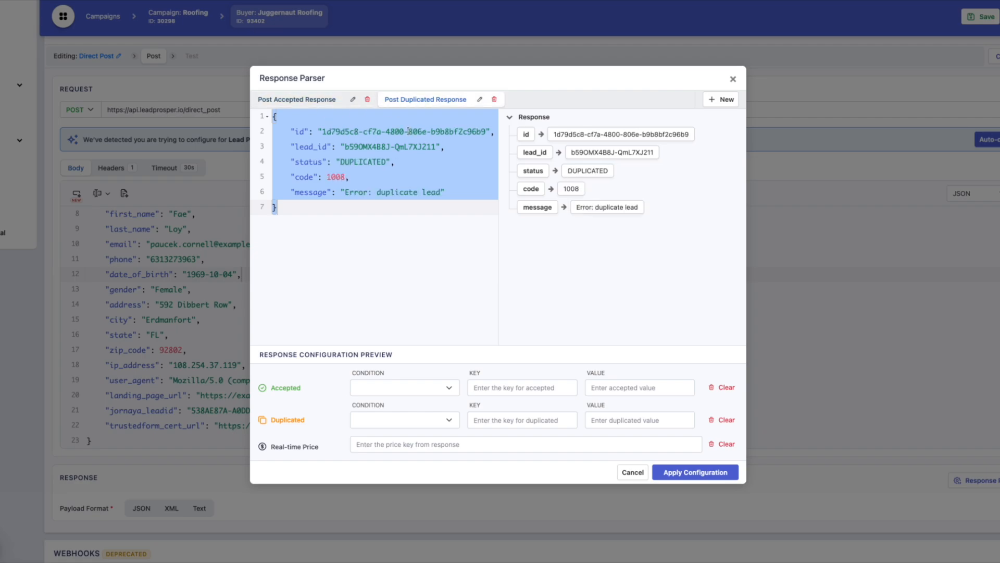
{"action": "left_click", "coordinate": [338, 201]}
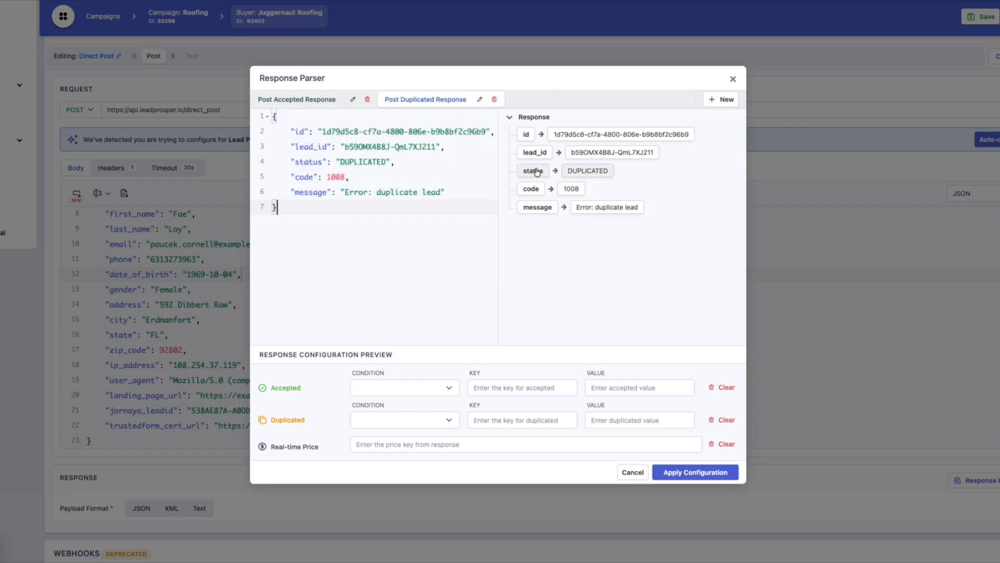
{"action": "left_click", "coordinate": [578, 171]}
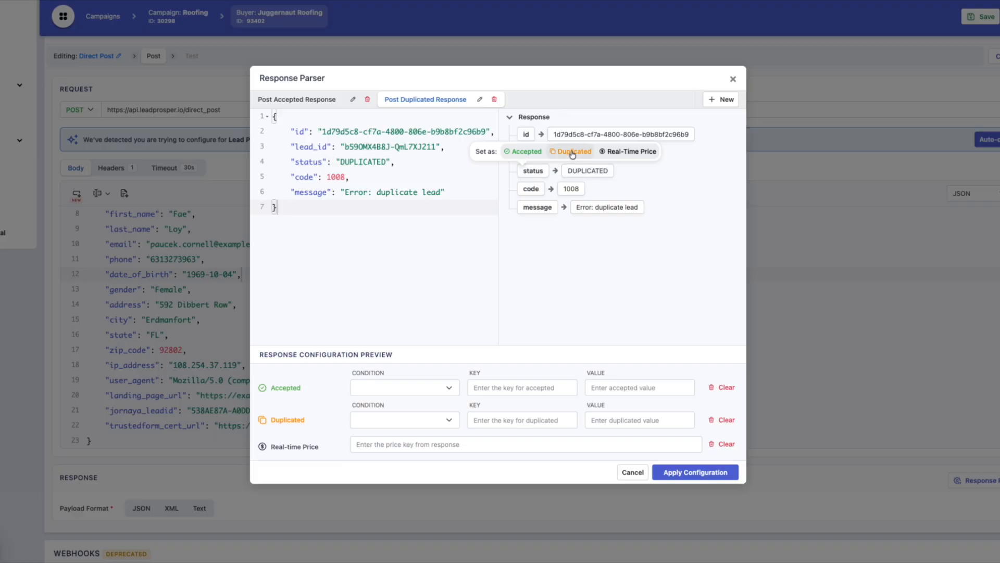
{"action": "left_click", "coordinate": [573, 153]}
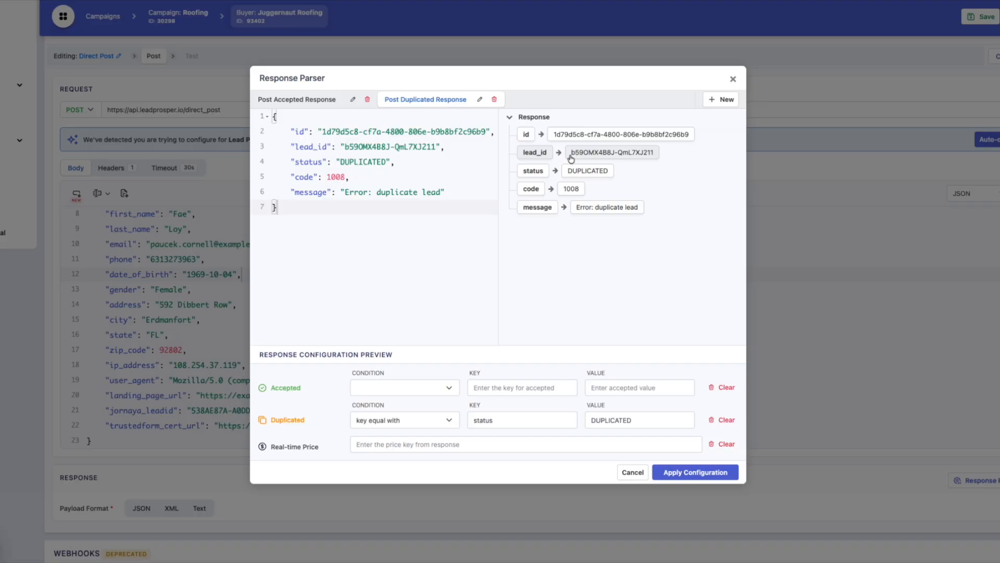
{"action": "left_click", "coordinate": [698, 472]}
{"action": "scroll", "coordinate": [481, 437], "scroll_direction": "down", "scroll_amount": 1}
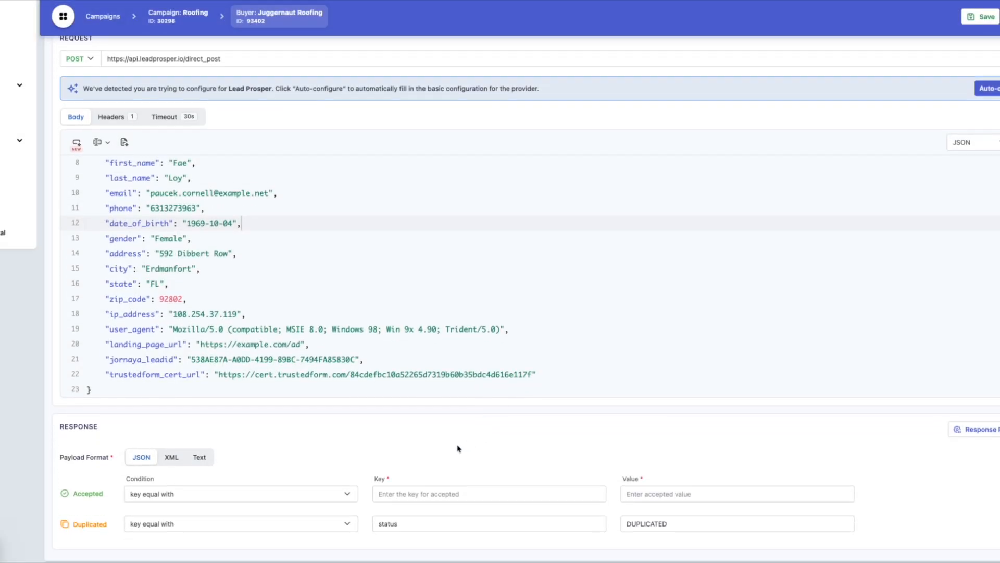
Step: Reopen the Response Parser, set the accepted snippet's status value ACCEPTED as the accepted-lead condition, and apply the configuration
{"action": "left_click", "coordinate": [968, 430]}
{"action": "left_click", "coordinate": [329, 100]}
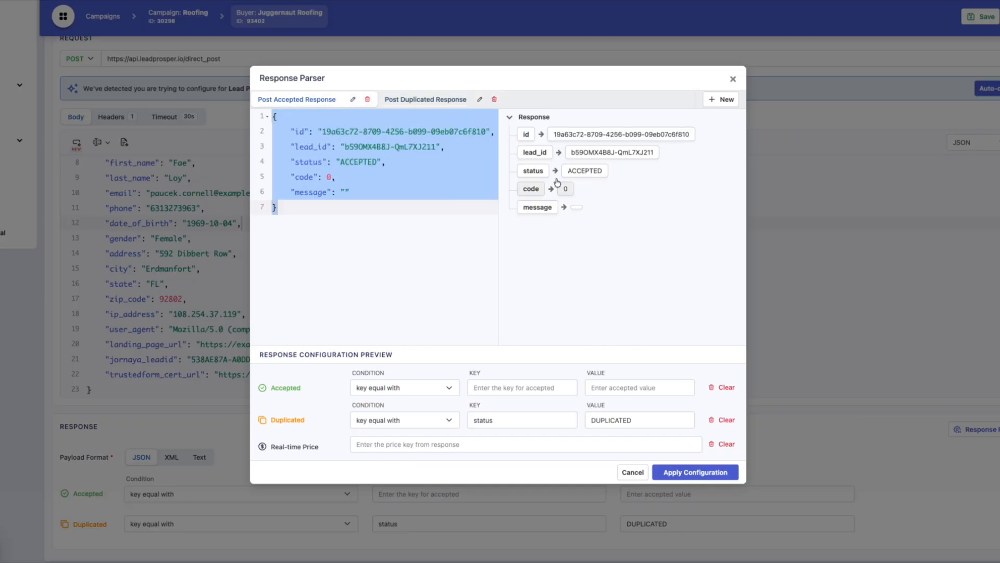
{"action": "left_click", "coordinate": [578, 170]}
{"action": "left_click", "coordinate": [527, 157]}
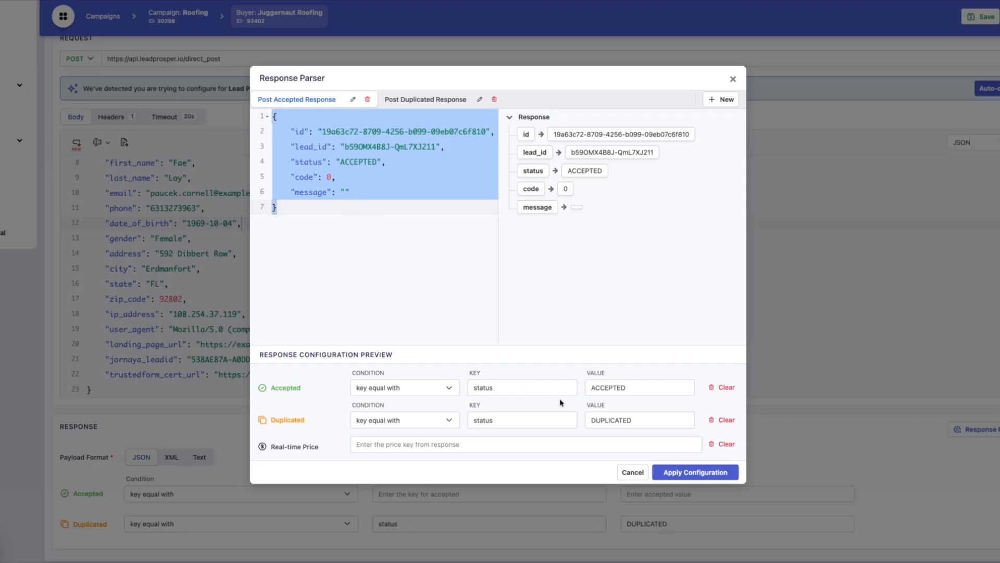
{"action": "left_click", "coordinate": [681, 475]}
{"action": "scroll", "coordinate": [422, 401], "scroll_direction": "down", "scroll_amount": 1}
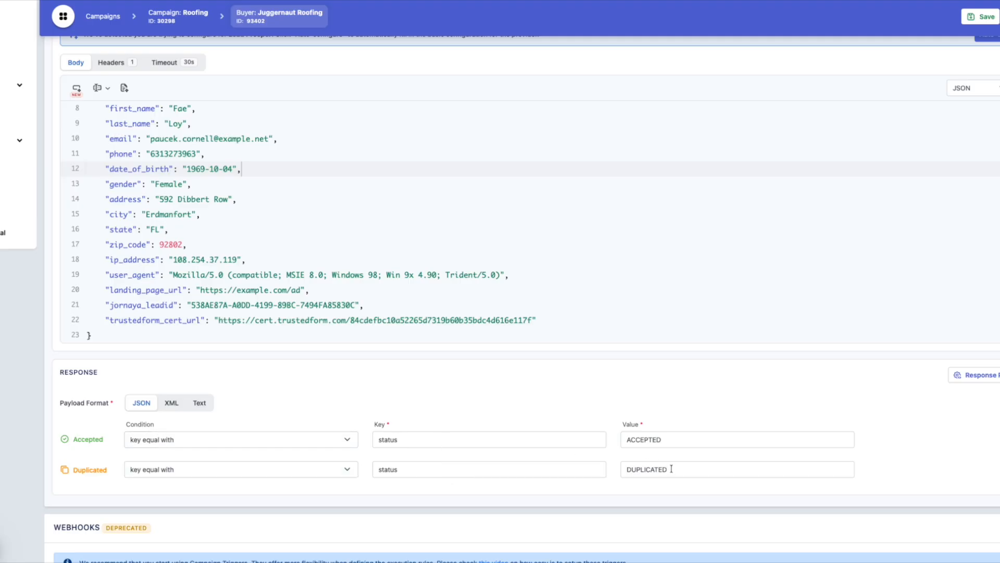
Step: Save the buyer's settings, run a Direct Post delivery test with the generated payload and review the result
{"action": "left_click", "coordinate": [981, 16]}
{"action": "left_click", "coordinate": [153, 162]}
{"action": "left_click", "coordinate": [203, 161]}
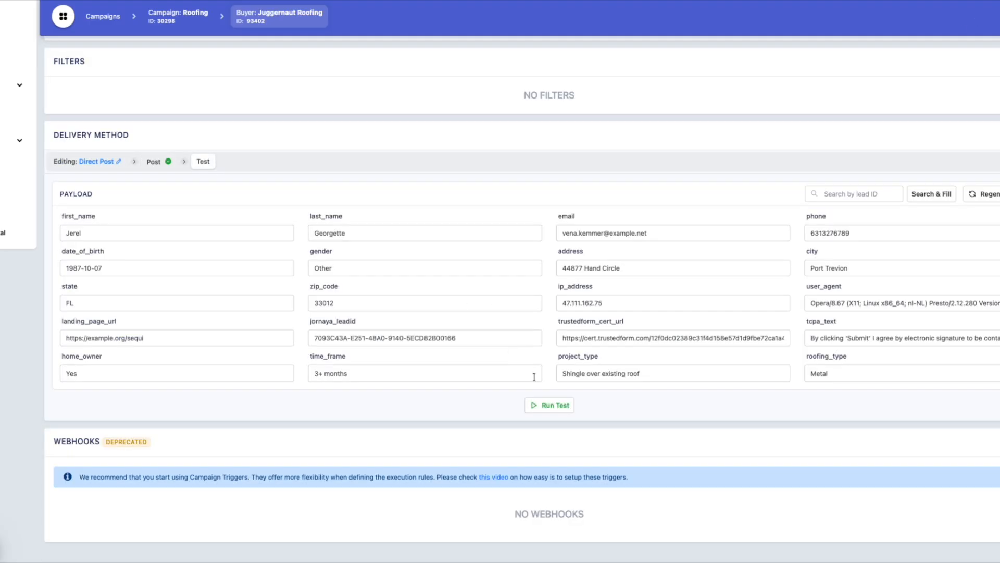
{"action": "left_click", "coordinate": [549, 405]}
{"action": "scroll", "coordinate": [363, 373], "scroll_direction": "down", "scroll_amount": 5}
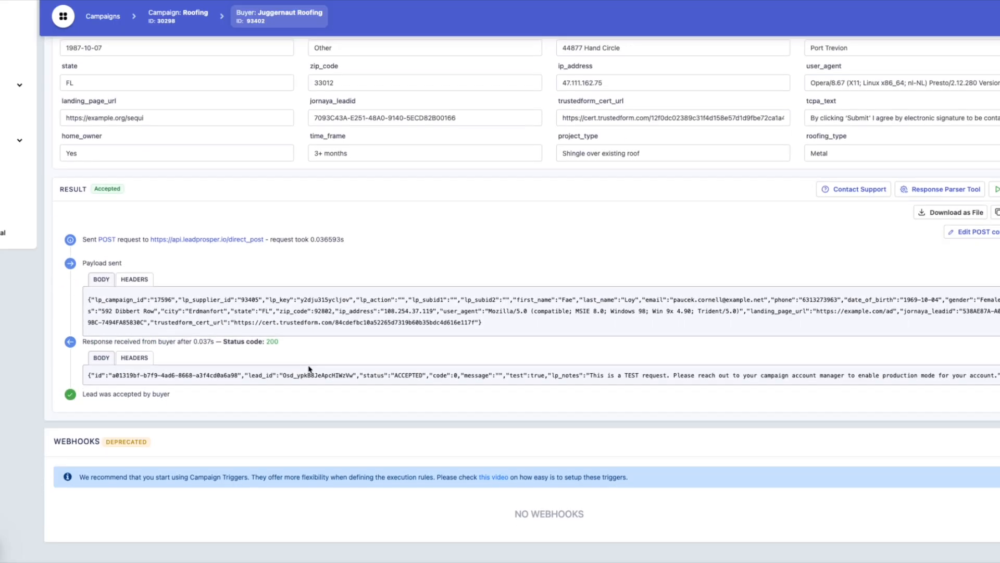
{"action": "scroll", "coordinate": [309, 367], "scroll_direction": "up", "scroll_amount": 1}
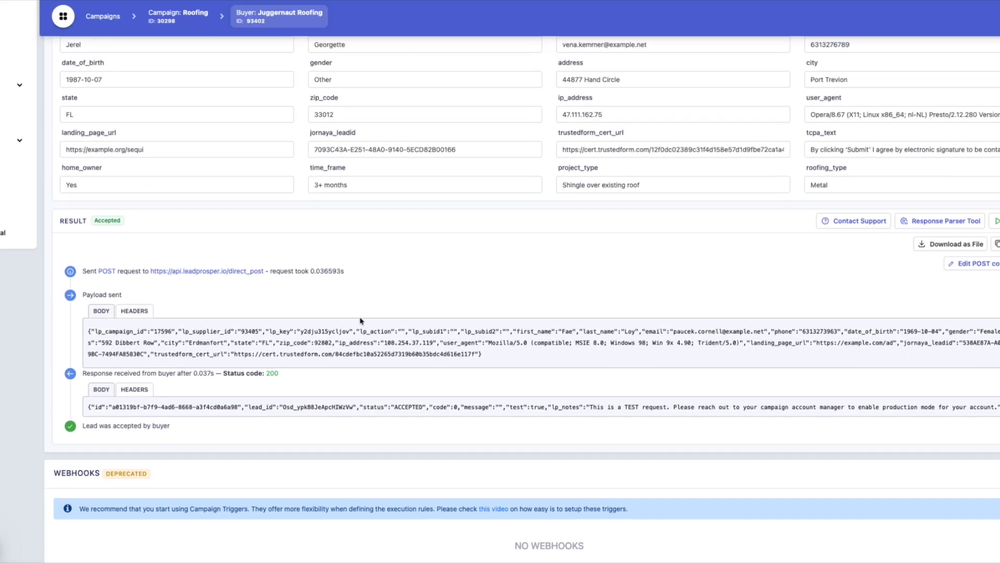
{"action": "scroll", "coordinate": [350, 314], "scroll_direction": "up", "scroll_amount": 4}
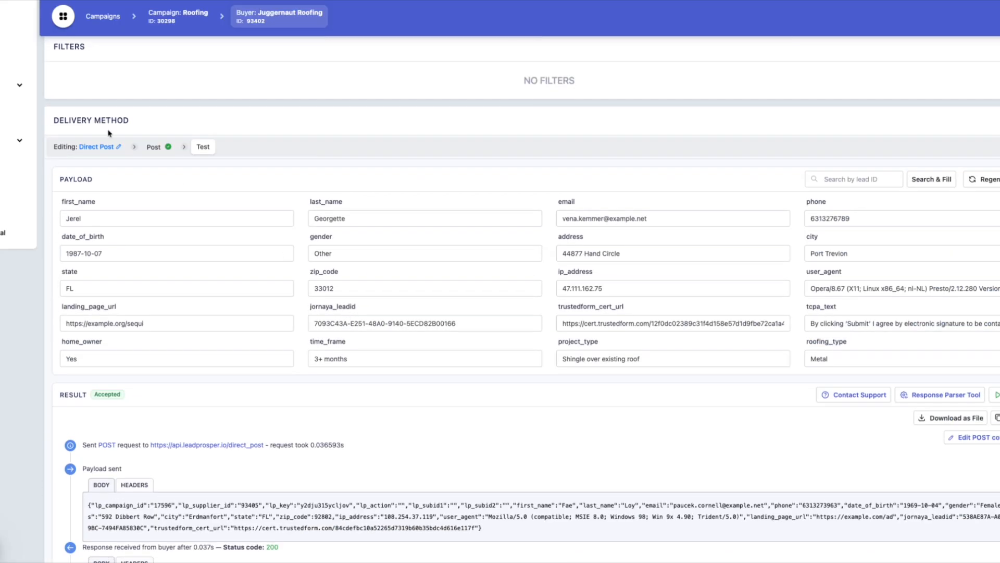
Step: Return to the Roofing campaign and add another buyer using the Juggernaut Roofing client
{"action": "left_click", "coordinate": [152, 147]}
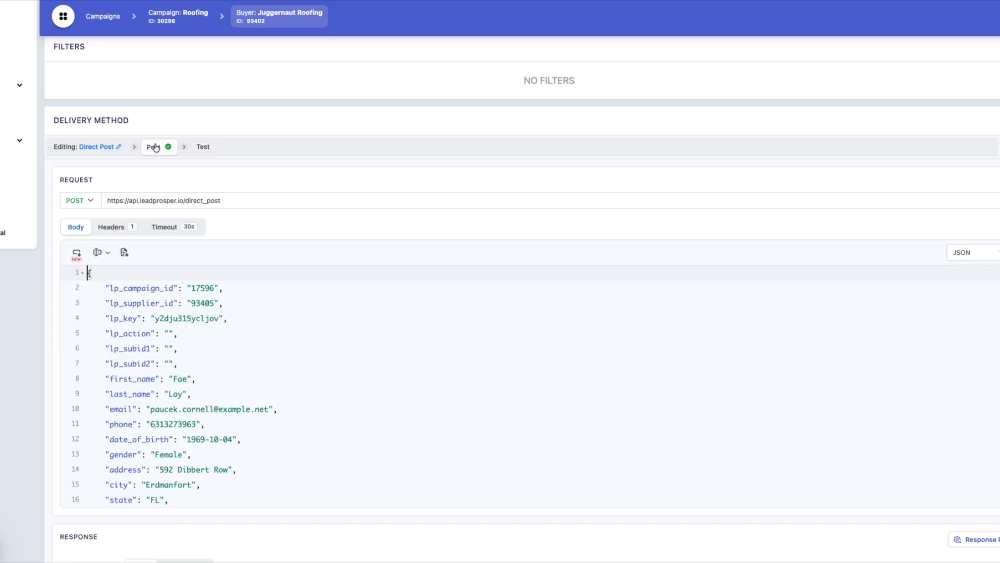
{"action": "left_click", "coordinate": [177, 21]}
{"action": "left_click", "coordinate": [999, 261]}
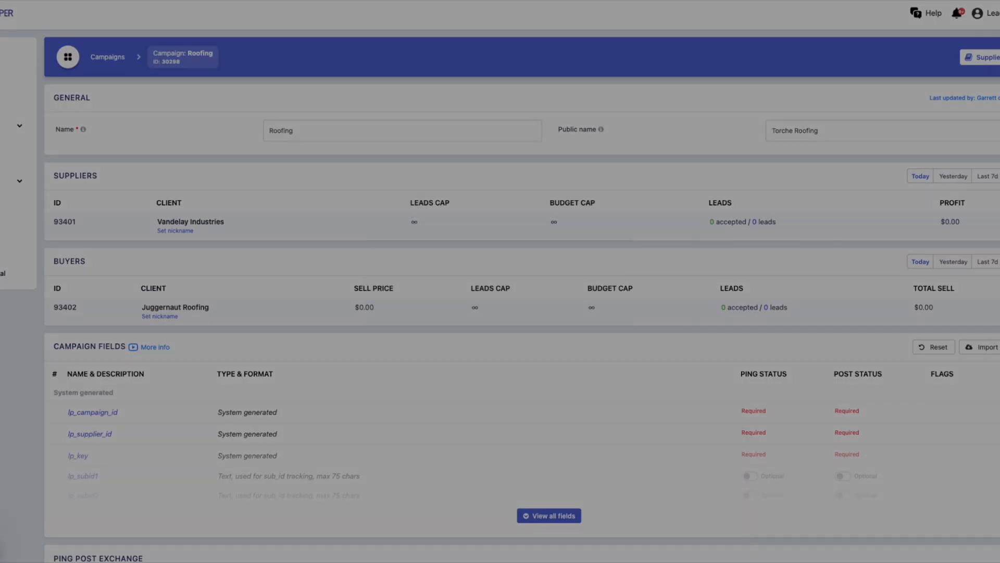
{"action": "left_click", "coordinate": [469, 297]}
{"action": "left_click", "coordinate": [608, 344]}
{"action": "left_click", "coordinate": [498, 265]}
{"action": "scroll", "coordinate": [515, 359], "scroll_direction": "down", "scroll_amount": 3}
{"action": "left_click", "coordinate": [516, 344]}
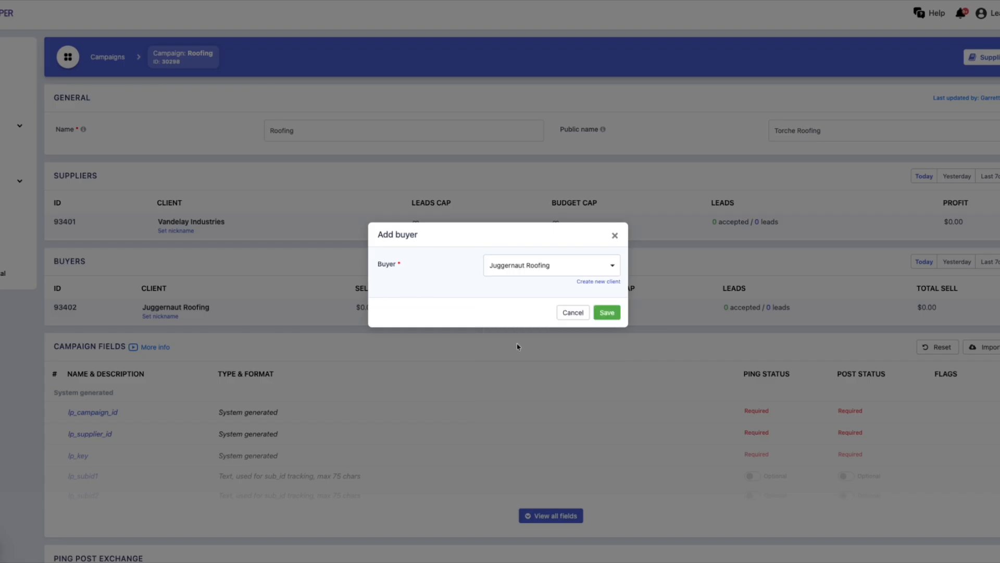
{"action": "left_click", "coordinate": [602, 311]}
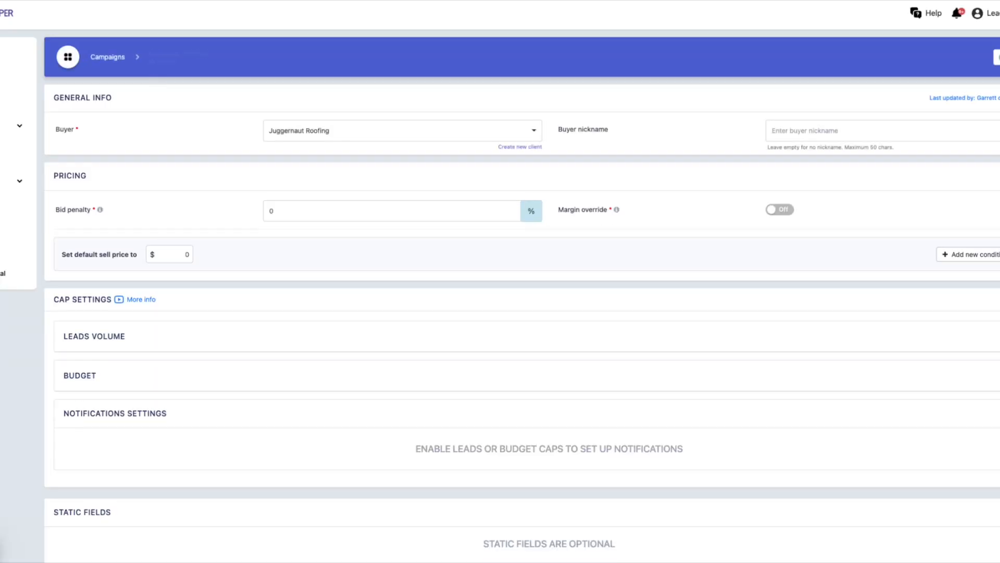
Step: Change the new buyer's client to Torche Roofing and save the buyer
{"action": "scroll", "coordinate": [178, 334], "scroll_direction": "down", "scroll_amount": 2}
{"action": "scroll", "coordinate": [205, 250], "scroll_direction": "up", "scroll_amount": 2}
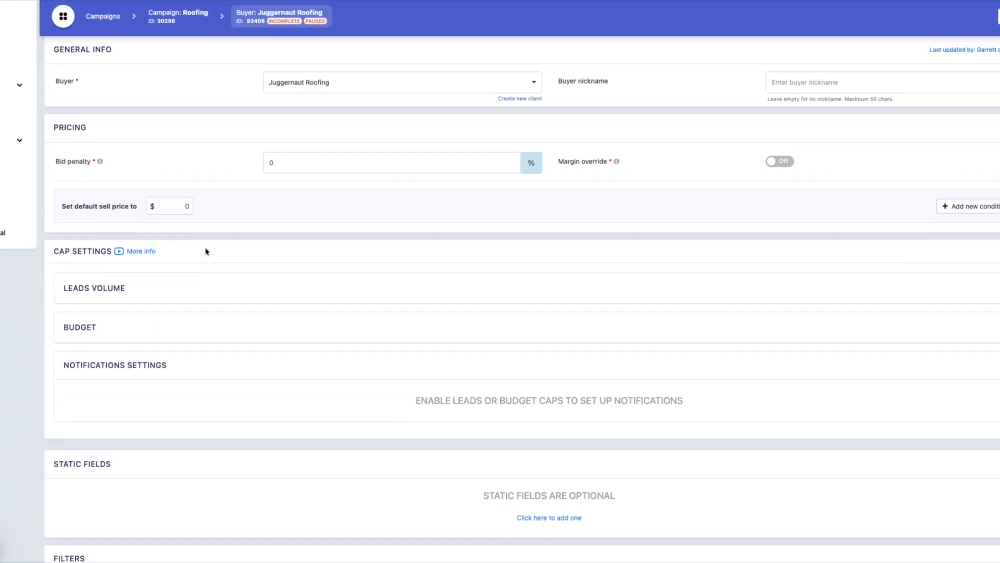
{"action": "left_click", "coordinate": [306, 130]}
{"action": "scroll", "coordinate": [329, 266], "scroll_direction": "down", "scroll_amount": 3}
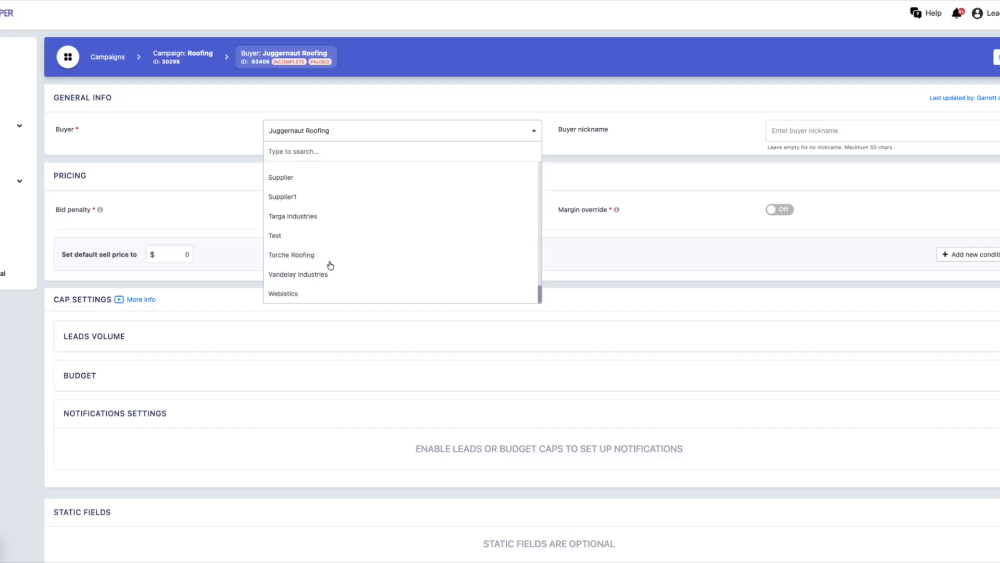
{"action": "left_click", "coordinate": [318, 253]}
{"action": "left_click", "coordinate": [969, 58]}
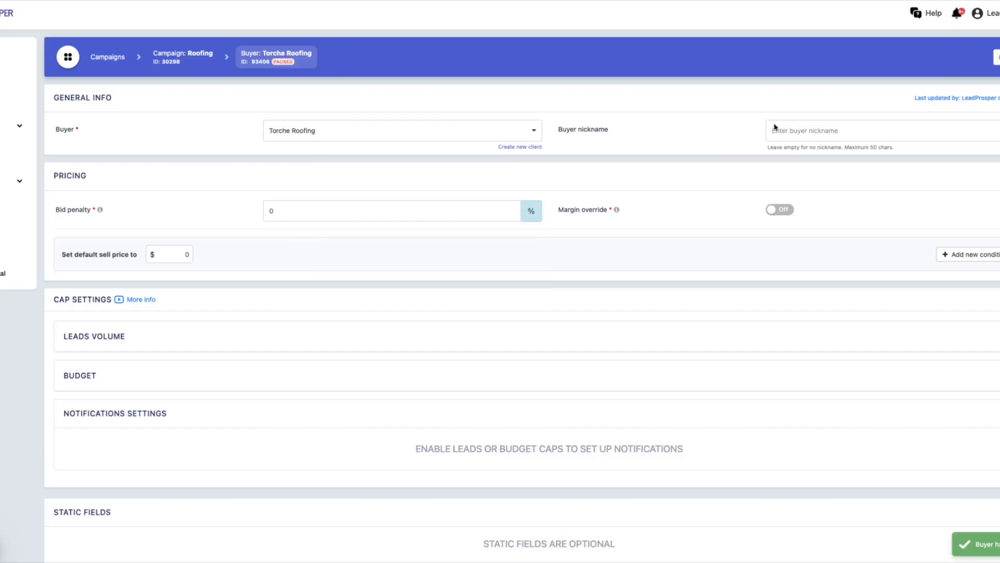
Step: Choose Ping-Post as the Torche Roofing buyer's delivery method
{"action": "scroll", "coordinate": [443, 353], "scroll_direction": "down", "scroll_amount": 2}
{"action": "scroll", "coordinate": [444, 353], "scroll_direction": "down", "scroll_amount": 5}
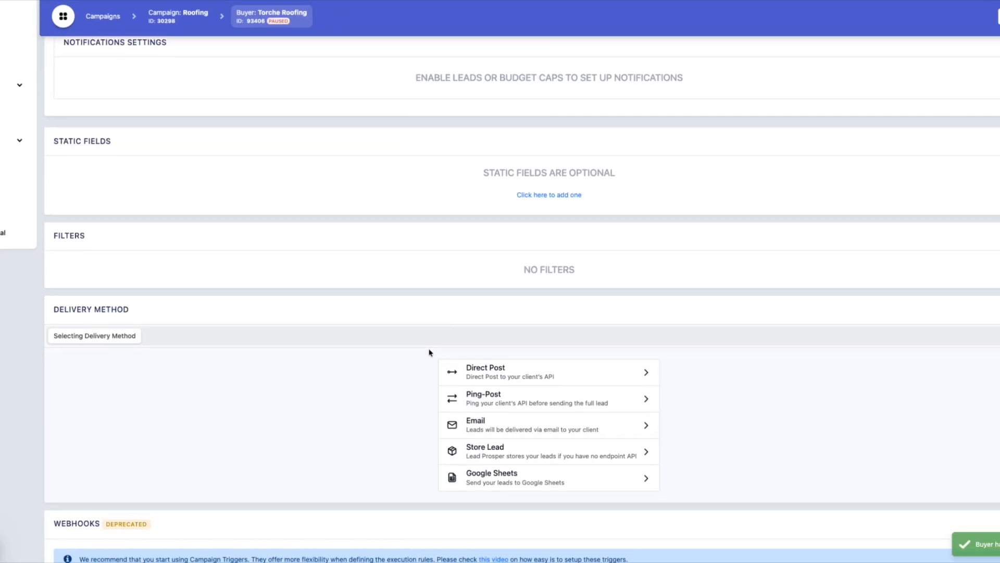
{"action": "left_click", "coordinate": [467, 397]}
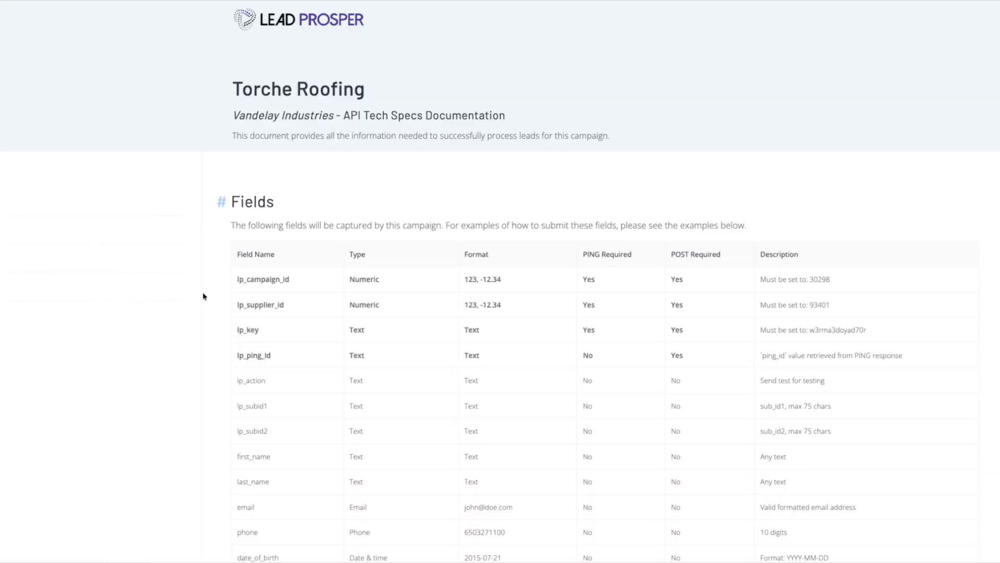
{"action": "scroll", "coordinate": [204, 296], "scroll_direction": "down", "scroll_amount": 1}
{"action": "scroll", "coordinate": [204, 296], "scroll_direction": "up", "scroll_amount": 1}
{"action": "scroll", "coordinate": [269, 346], "scroll_direction": "down", "scroll_amount": 20}
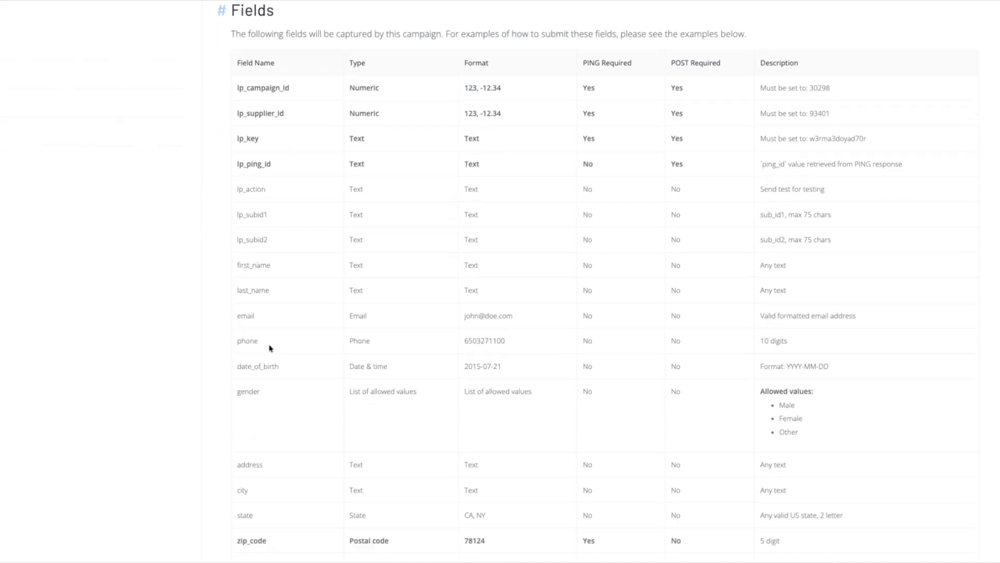
{"action": "scroll", "coordinate": [270, 347], "scroll_direction": "down", "scroll_amount": 4}
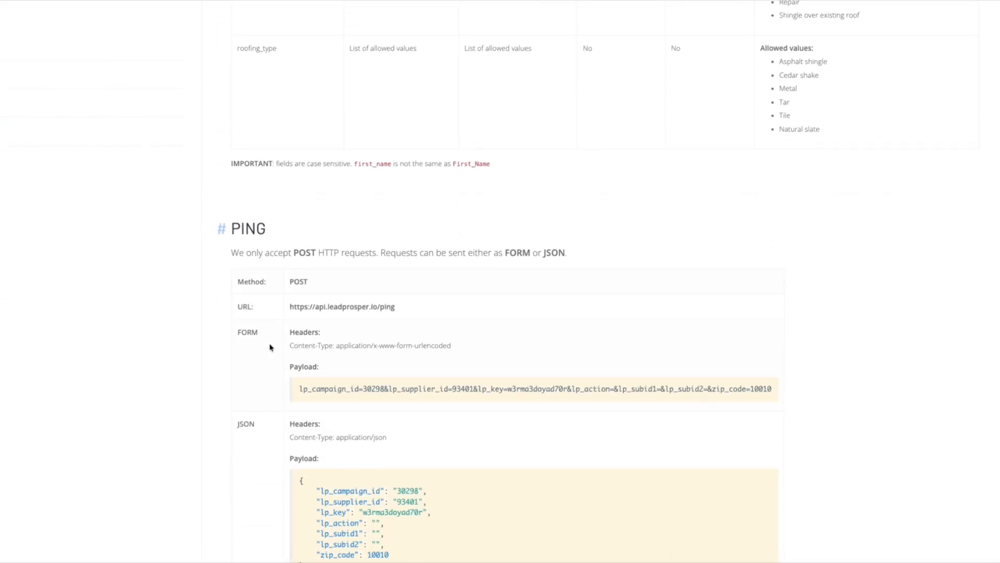
{"action": "triple_click", "coordinate": [331, 146]}
{"action": "key", "text": "ctrl+c"}
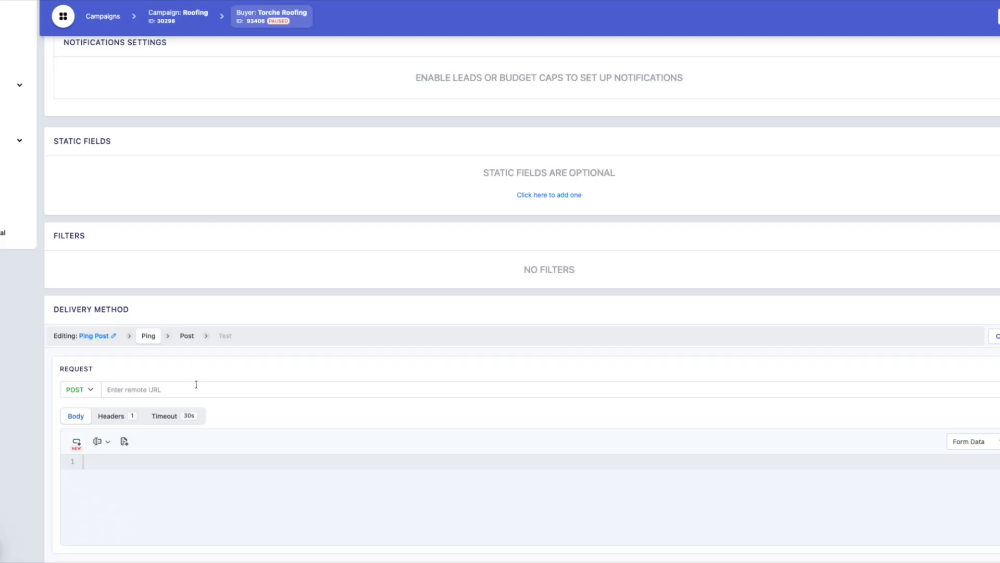
{"action": "left_click", "coordinate": [201, 388]}
{"action": "key", "text": "ctrl+v"}
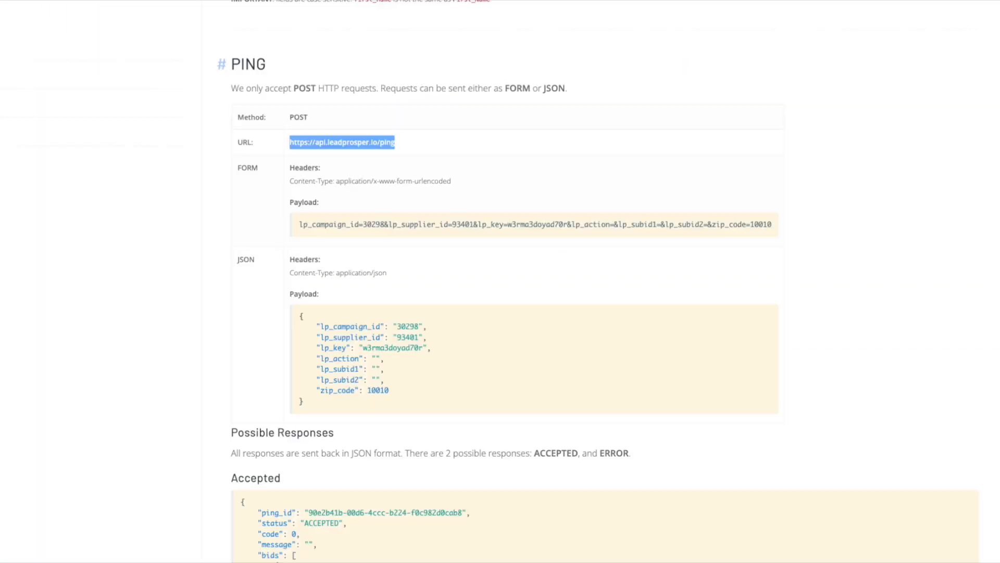
Step: Copy the documentation's PING JSON payload, including the API key, into the ping request body and set the body format to JSON
{"action": "left_click_drag", "start_coordinate": [346, 400], "coordinate": [297, 315]}
{"action": "key", "text": "ctrl+c"}
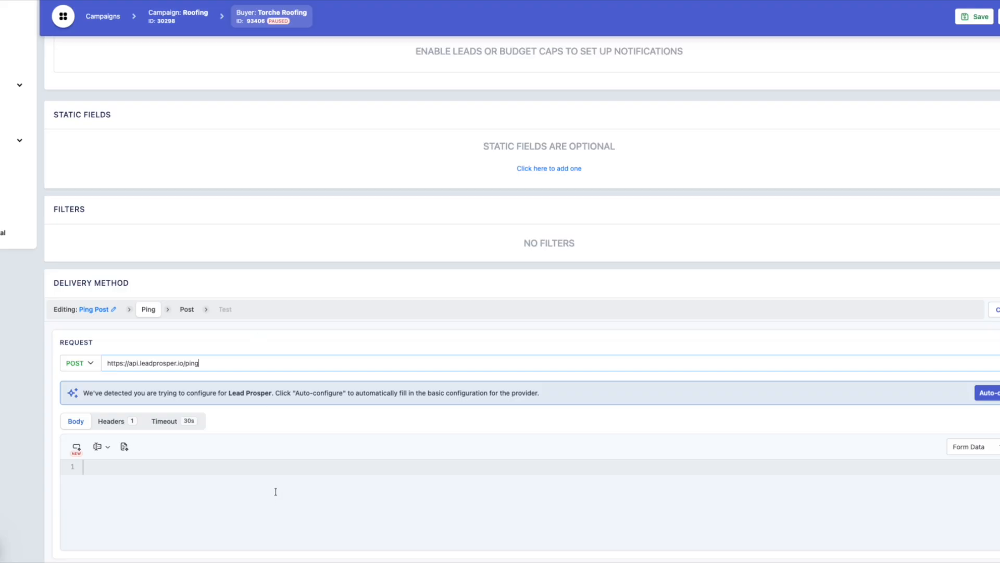
{"action": "left_click", "coordinate": [261, 478]}
{"action": "key", "text": "ctrl+v"}
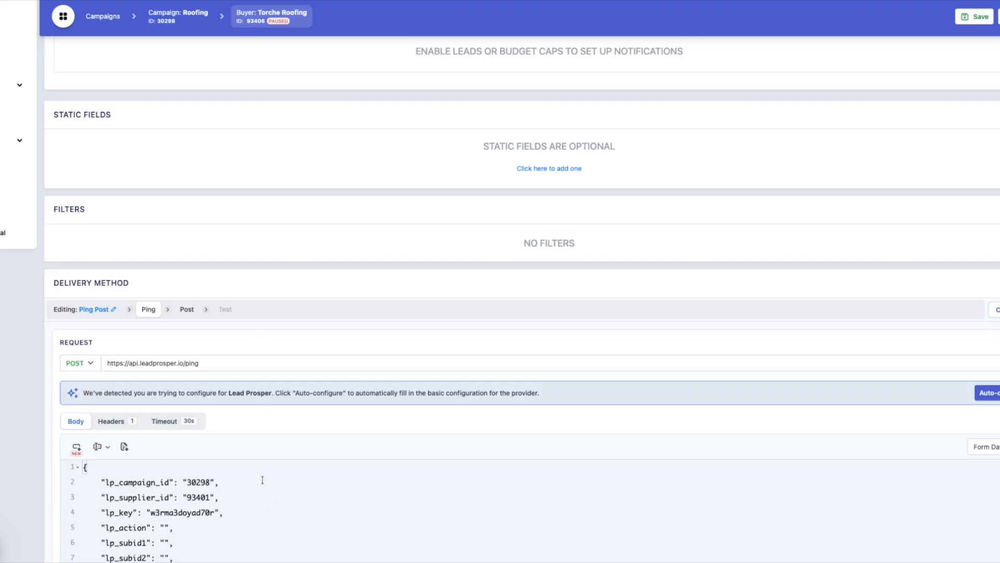
{"action": "left_click", "coordinate": [986, 394]}
{"action": "left_click", "coordinate": [983, 428]}
Step: Open the response parser for the Torche Roofing ping request and add a new response snippet
{"action": "scroll", "coordinate": [599, 398], "scroll_direction": "down", "scroll_amount": 2}
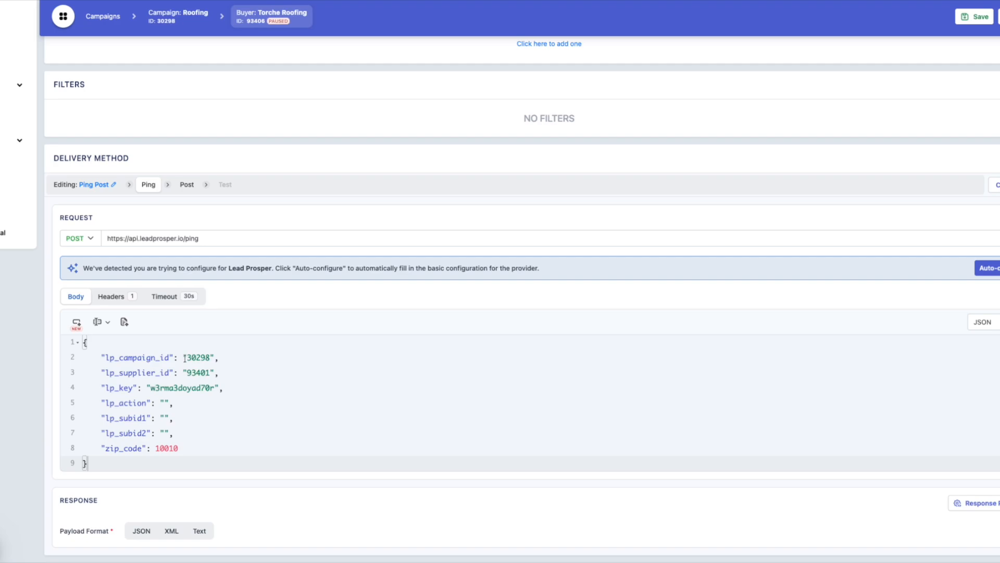
{"action": "scroll", "coordinate": [308, 423], "scroll_direction": "down", "scroll_amount": 1}
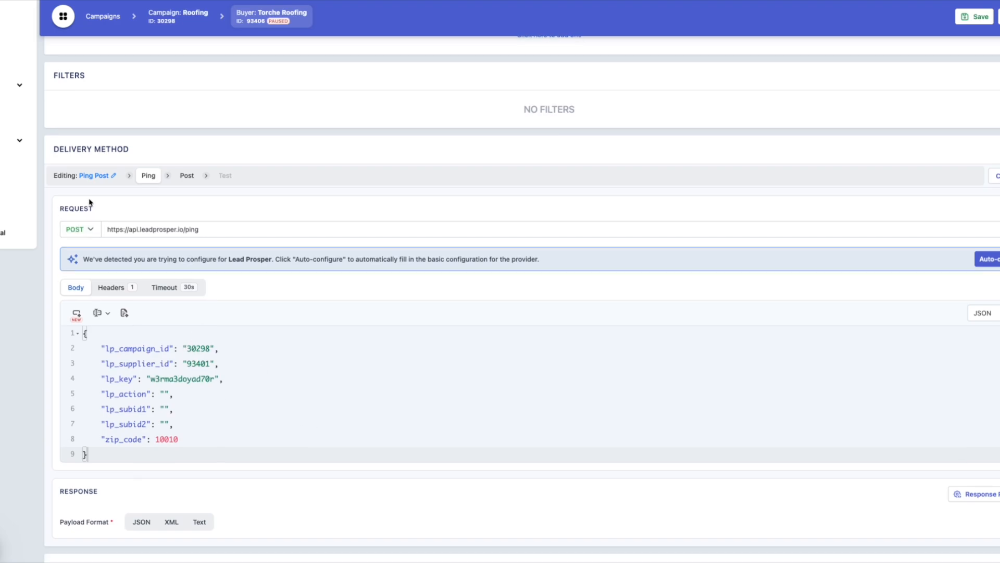
{"action": "scroll", "coordinate": [191, 427], "scroll_direction": "down", "scroll_amount": 1}
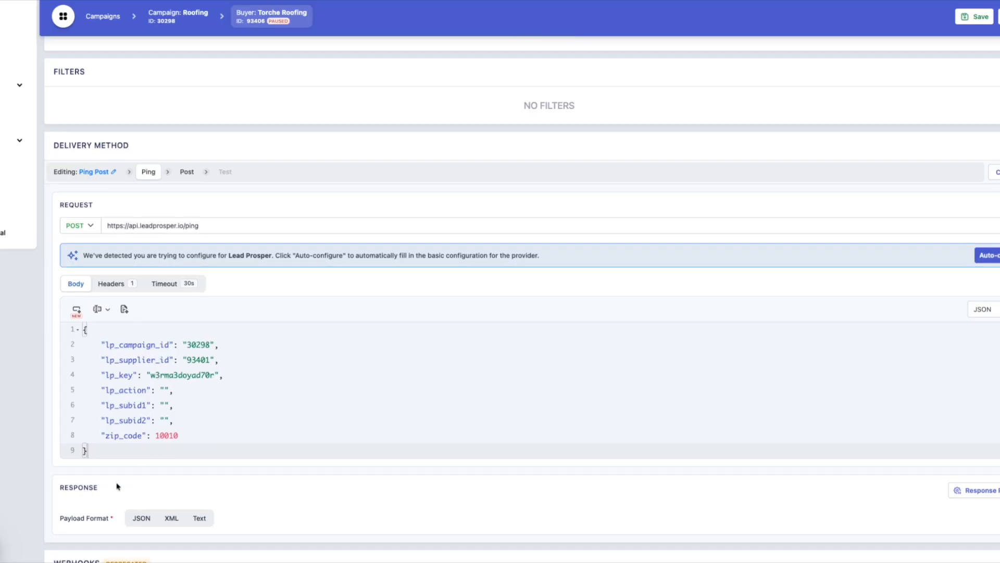
{"action": "left_click", "coordinate": [980, 490]}
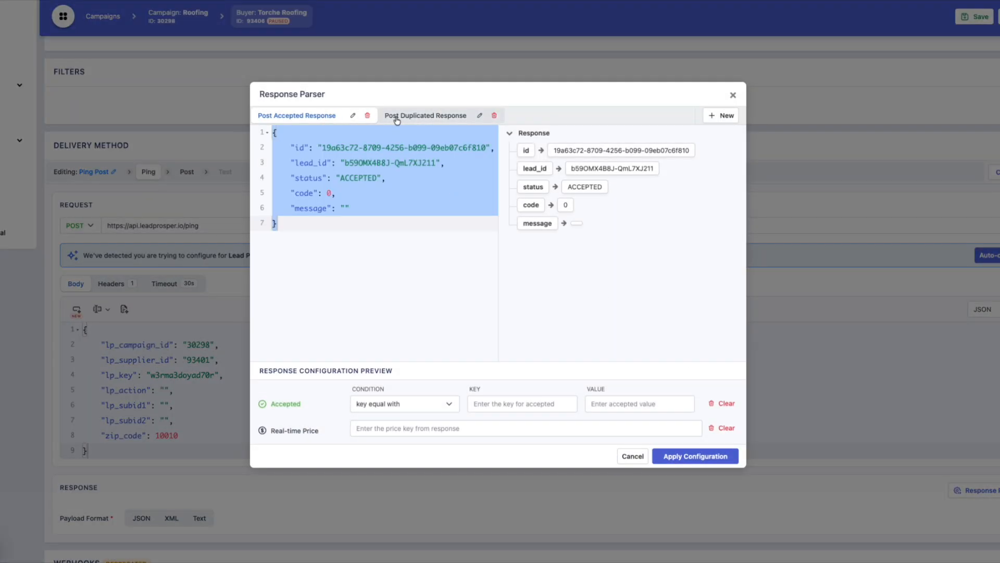
{"action": "left_click", "coordinate": [435, 117]}
{"action": "left_click", "coordinate": [720, 115]}
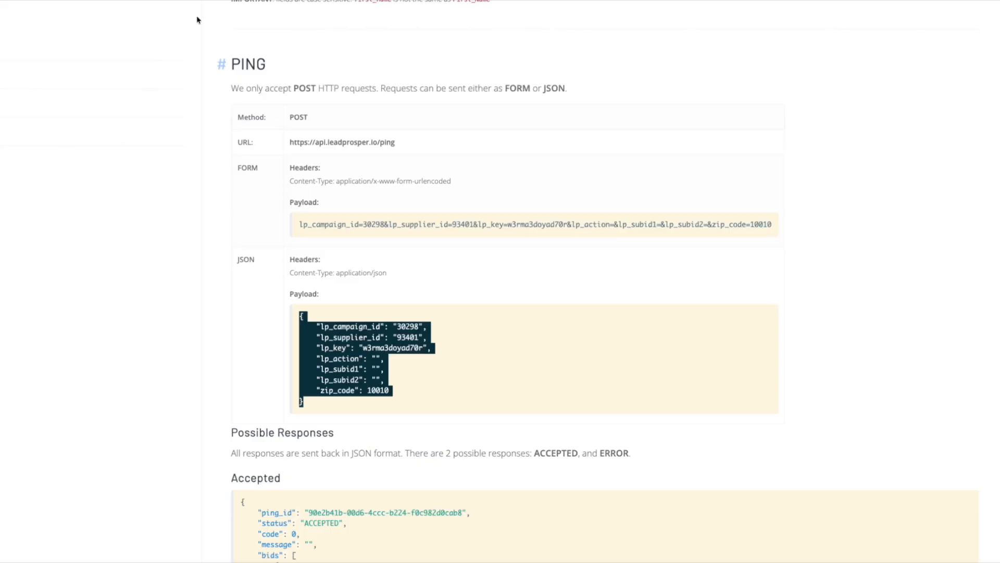
Step: Copy the Accepted example response from the PING section of the API documentation
{"action": "scroll", "coordinate": [359, 292], "scroll_direction": "down", "scroll_amount": 4}
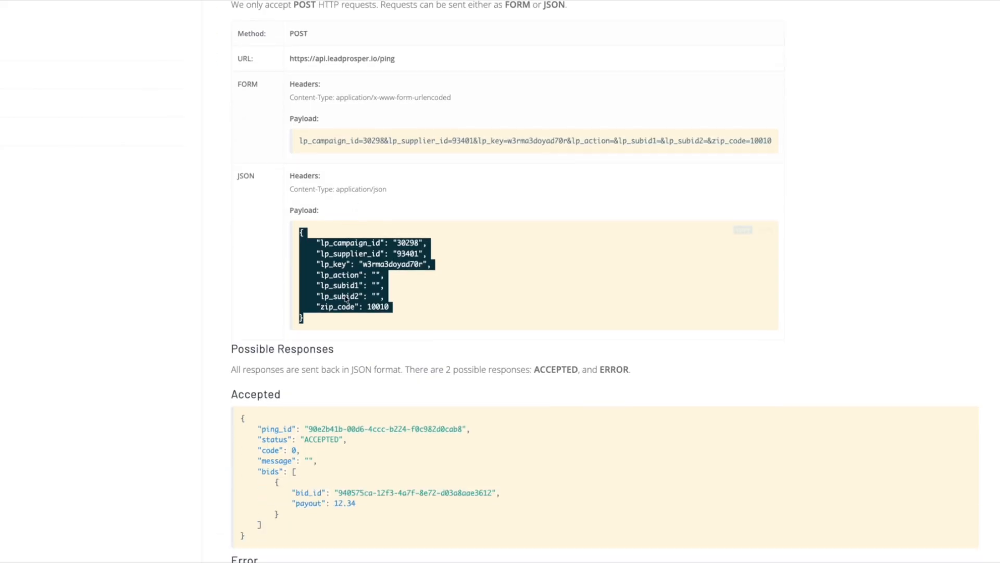
{"action": "left_click_drag", "start_coordinate": [271, 411], "coordinate": [233, 292]}
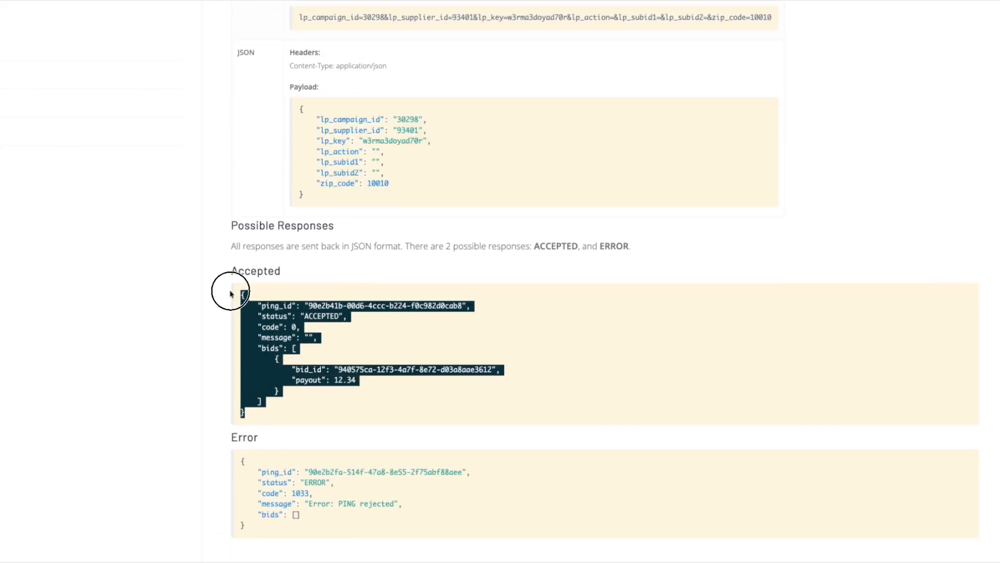
{"action": "right_click", "coordinate": [249, 306]}
{"action": "left_click", "coordinate": [265, 330]}
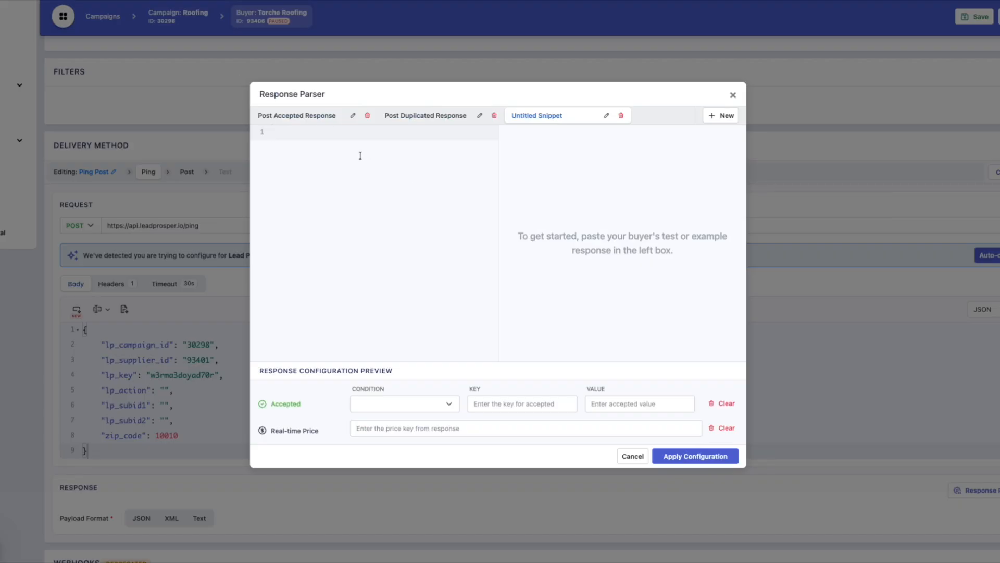
Step: Name the new snippet "Ping Accepted Response" and paste the copied JSON response into it
{"action": "left_click", "coordinate": [607, 115]}
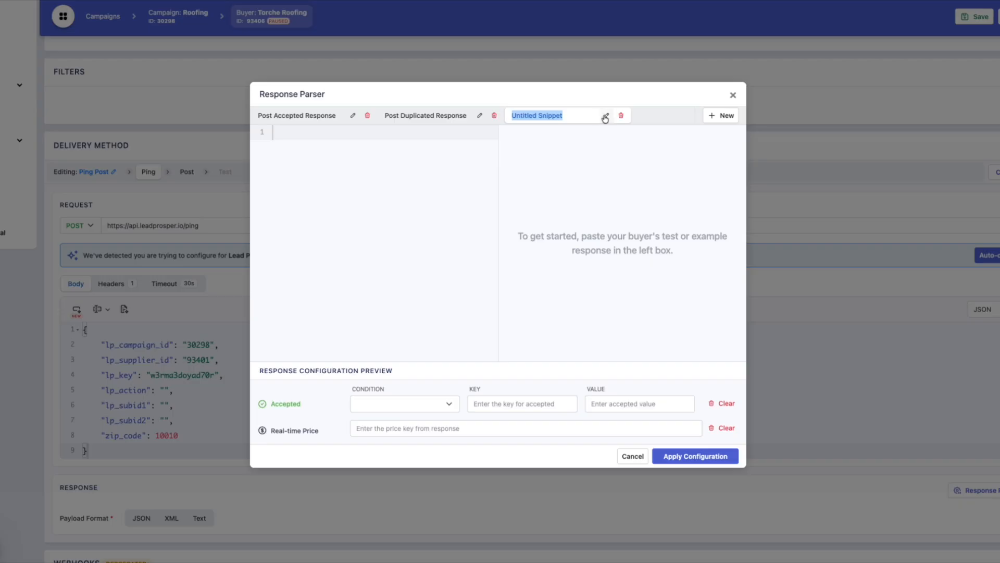
{"action": "type", "text": "Ping A"}
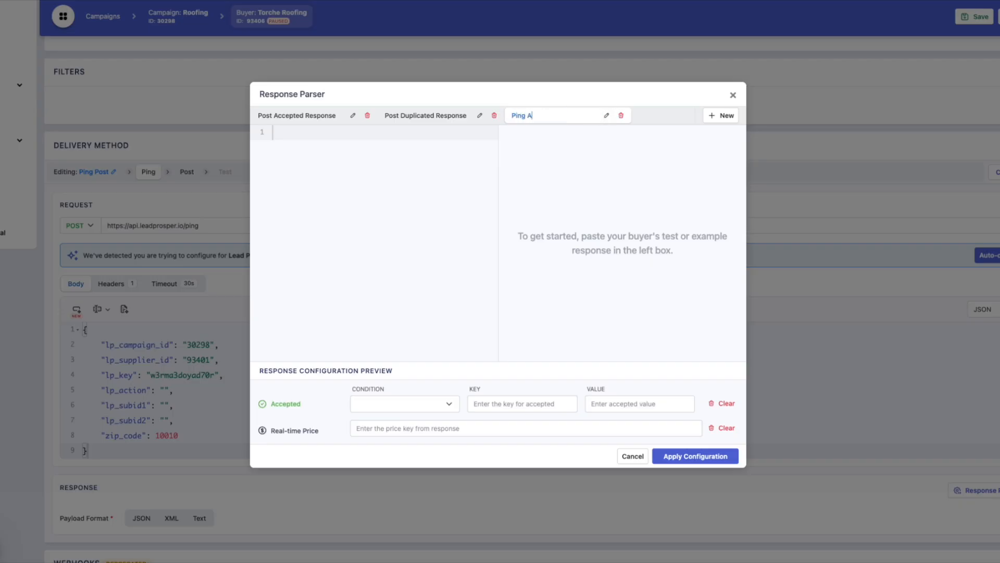
{"action": "type", "text": "ccepted Response"}
{"action": "key", "text": "ctrl+v"}
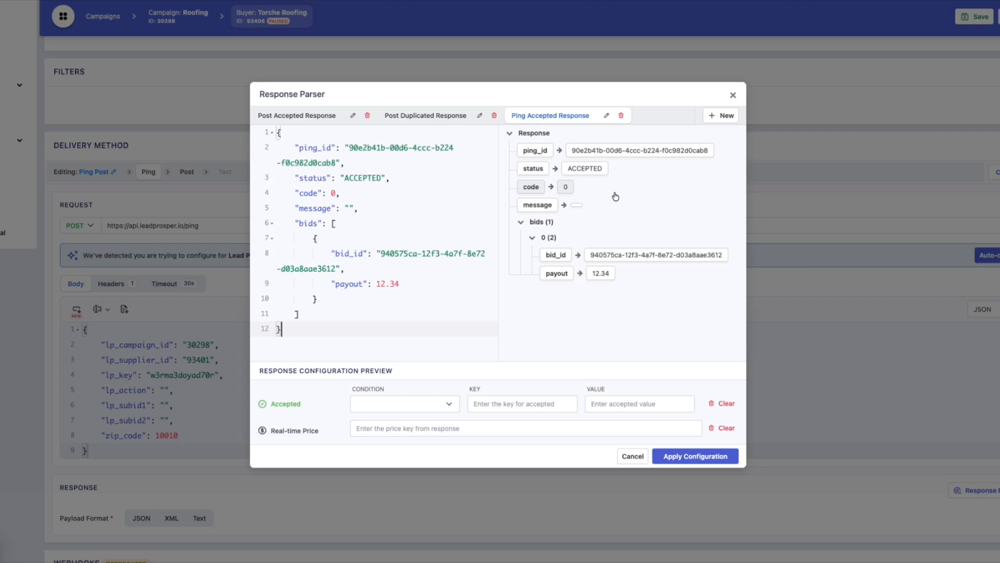
Step: Set status equal to ACCEPTED as the accepted condition and bids/0/payout as the real-time price, and apply the configuration
{"action": "mouse_move", "coordinate": [596, 175]}
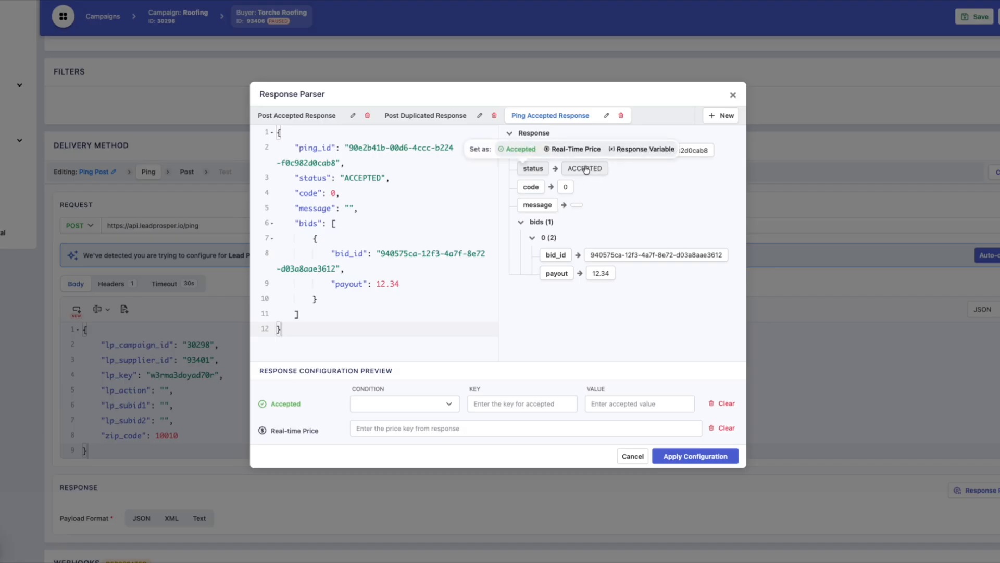
{"action": "left_click", "coordinate": [518, 150]}
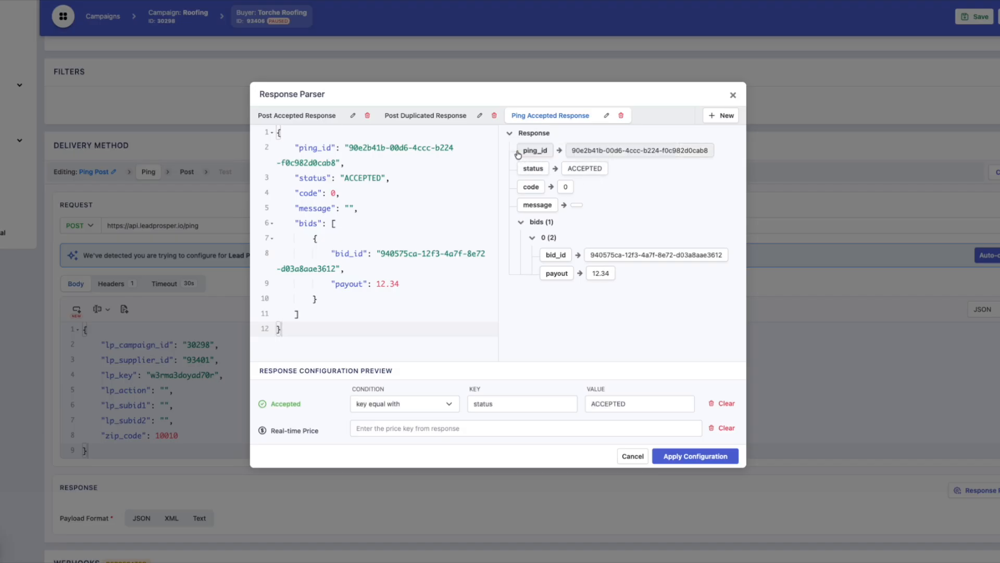
{"action": "left_click", "coordinate": [376, 432]}
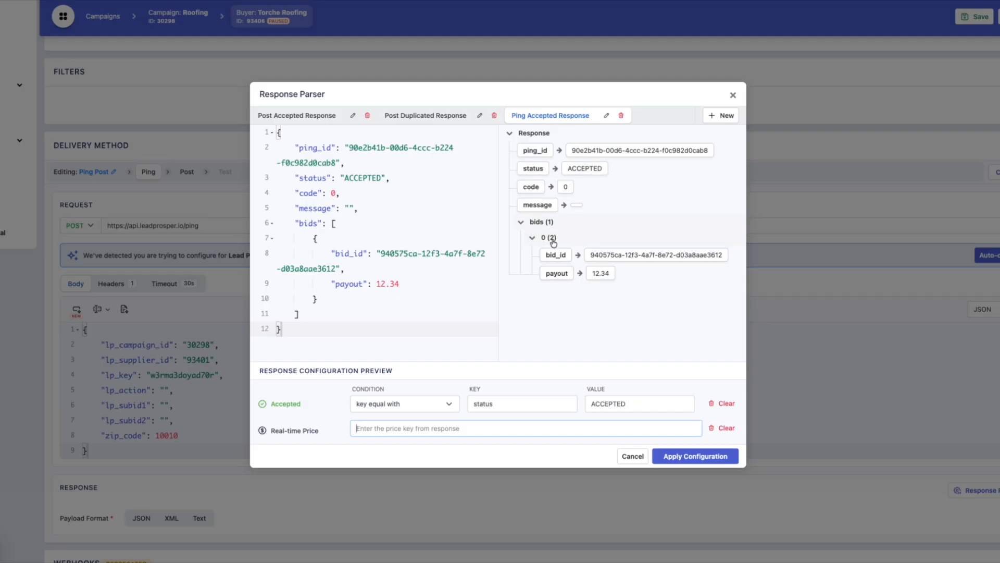
{"action": "left_click", "coordinate": [599, 275]}
{"action": "left_click", "coordinate": [608, 255]}
{"action": "left_click_drag", "start_coordinate": [417, 427], "coordinate": [360, 427]}
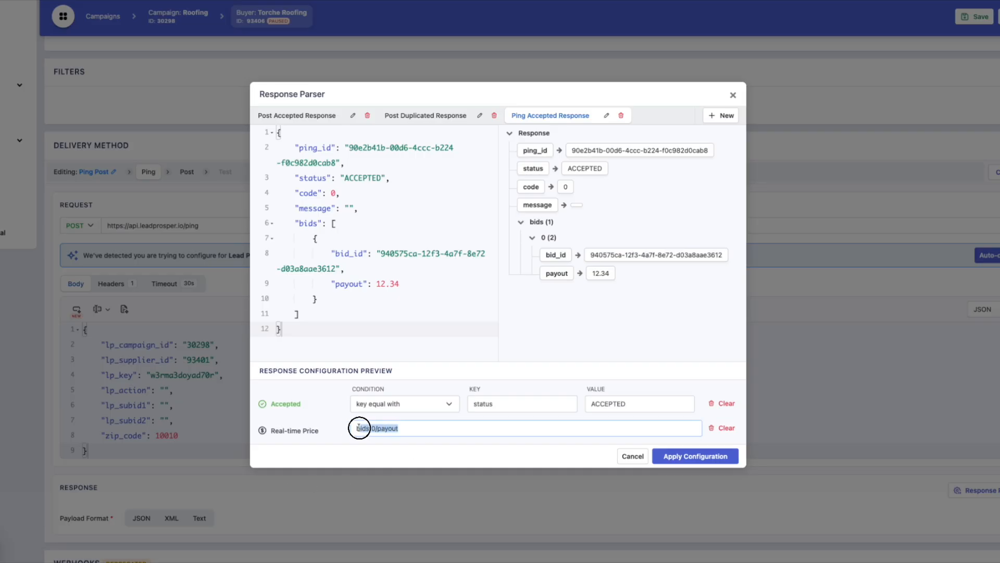
{"action": "left_click", "coordinate": [436, 425]}
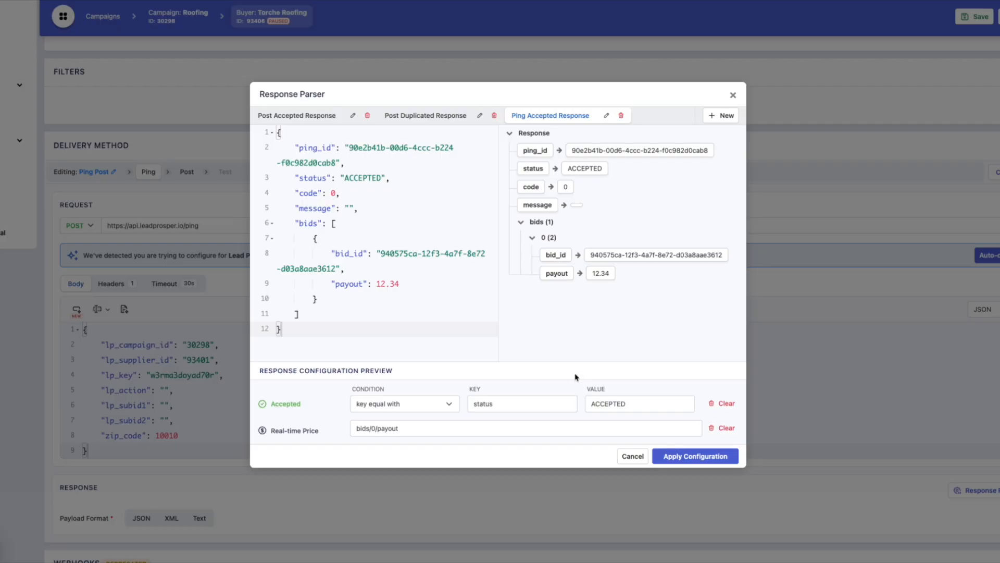
{"action": "left_click", "coordinate": [684, 461]}
{"action": "left_click", "coordinate": [517, 316]}
{"action": "scroll", "coordinate": [394, 379], "scroll_direction": "down", "scroll_amount": 1}
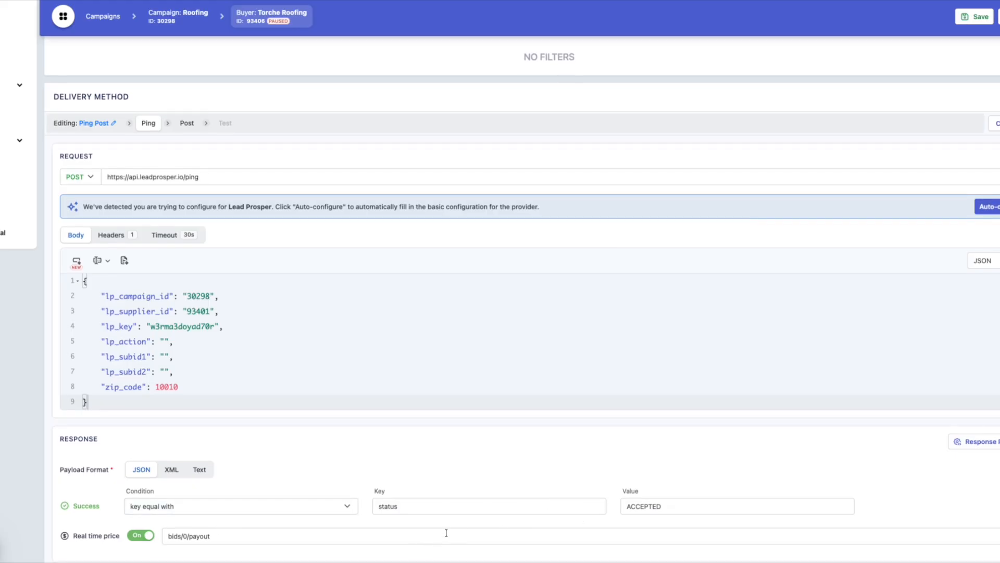
Step: Reopen the ping response parser, save ping_id as a response variable and copy the variable's name
{"action": "left_click", "coordinate": [992, 441]}
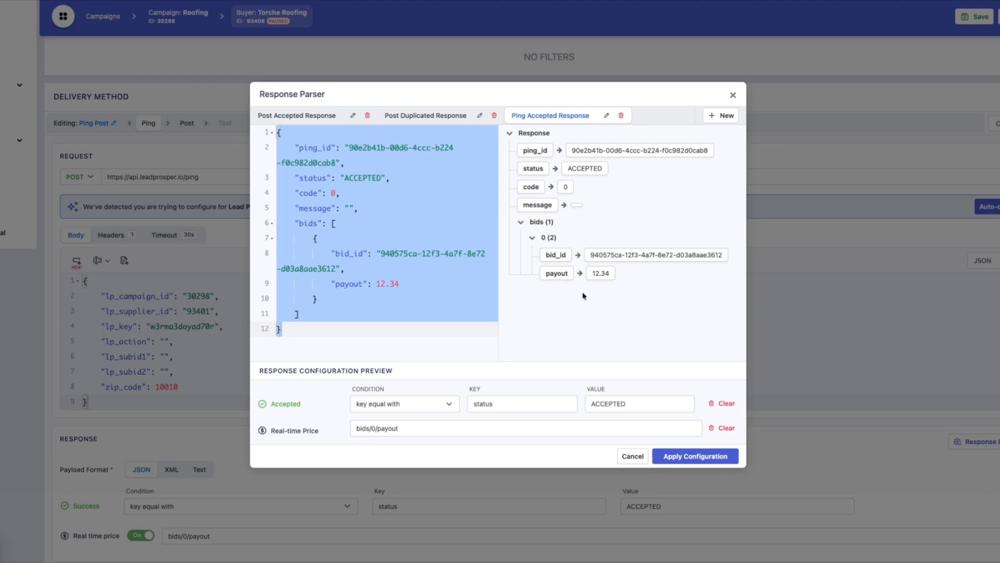
{"action": "left_click", "coordinate": [603, 154]}
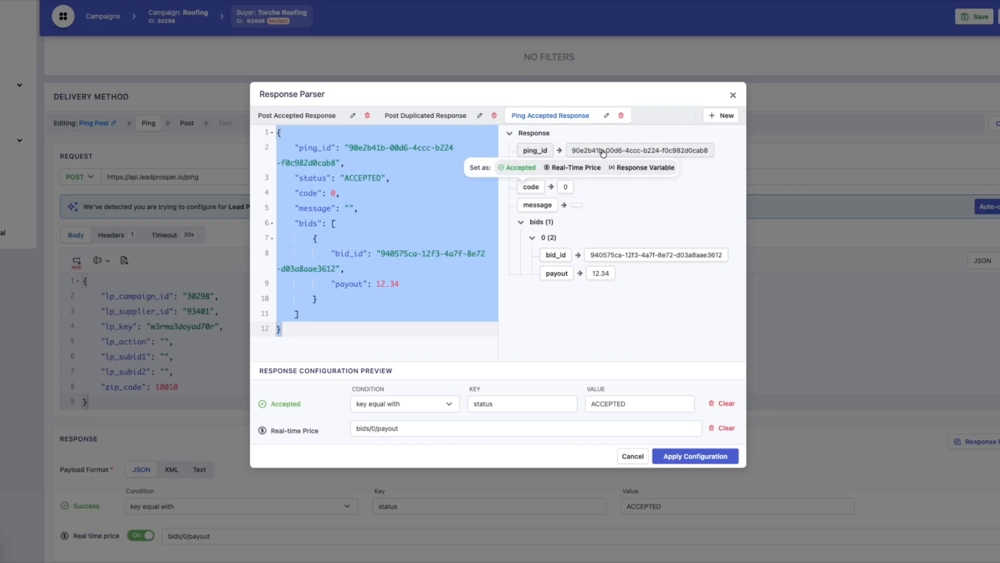
{"action": "left_click", "coordinate": [606, 133]}
{"action": "left_click", "coordinate": [573, 137]}
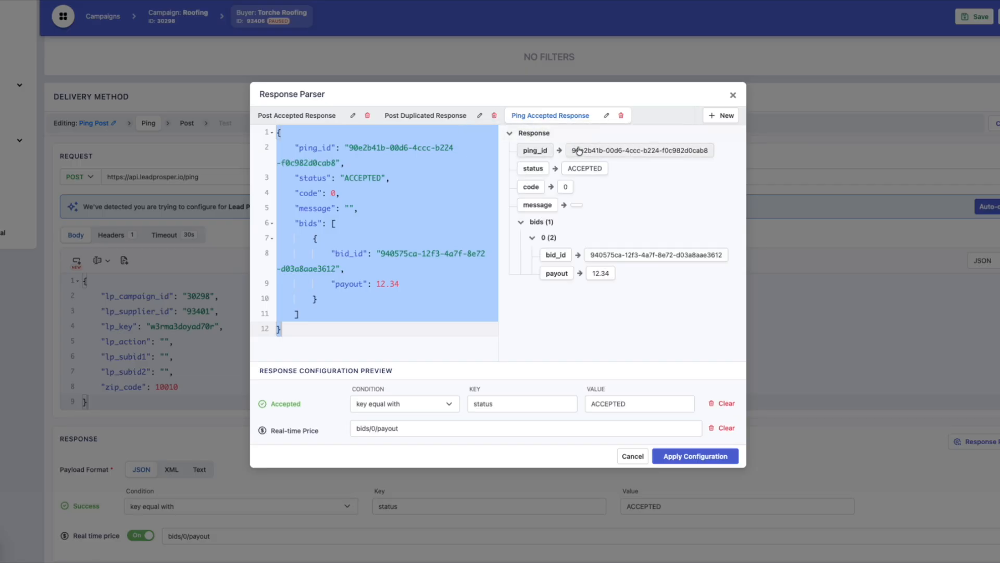
{"action": "left_click", "coordinate": [589, 152]}
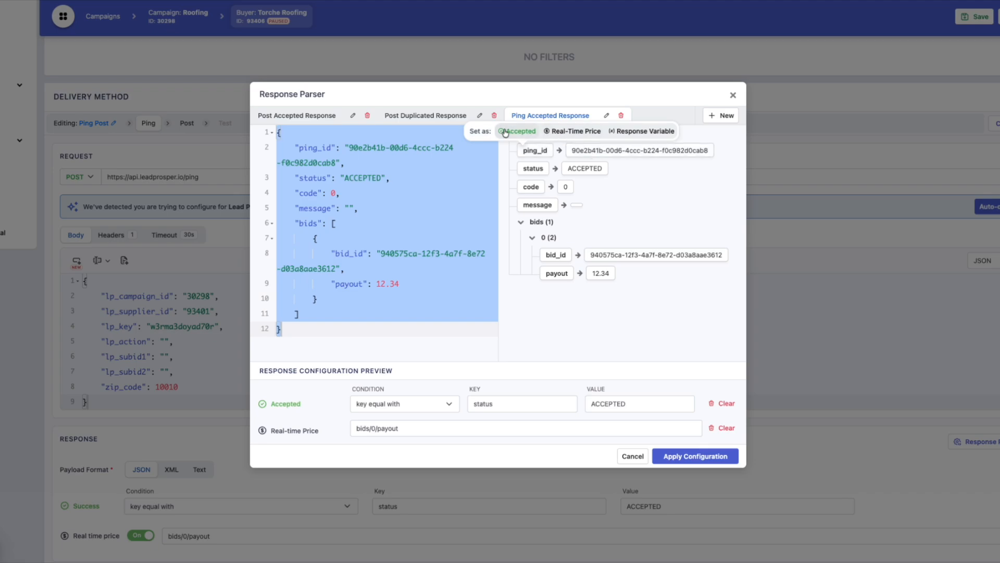
{"action": "left_click", "coordinate": [623, 134]}
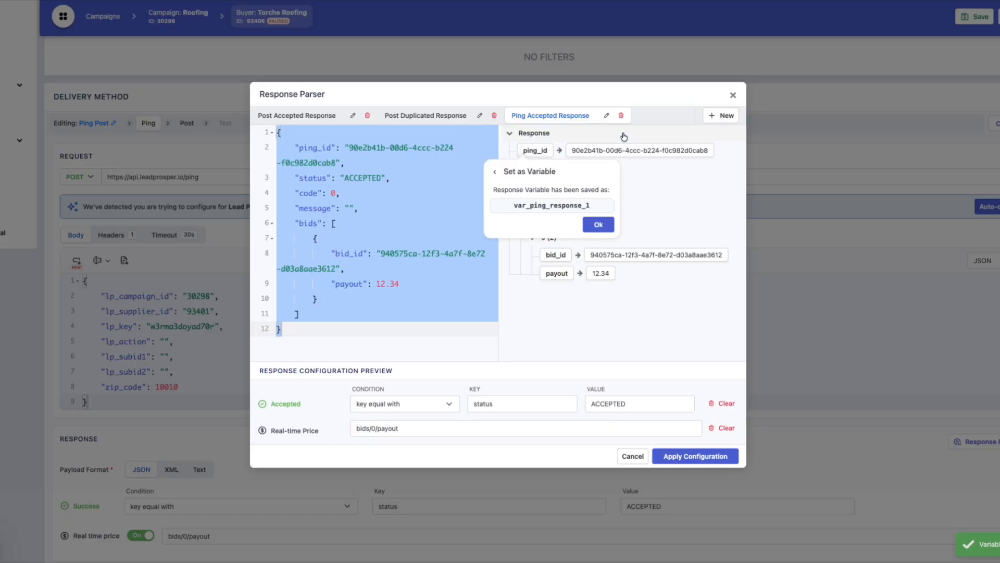
{"action": "double_click", "coordinate": [515, 205]}
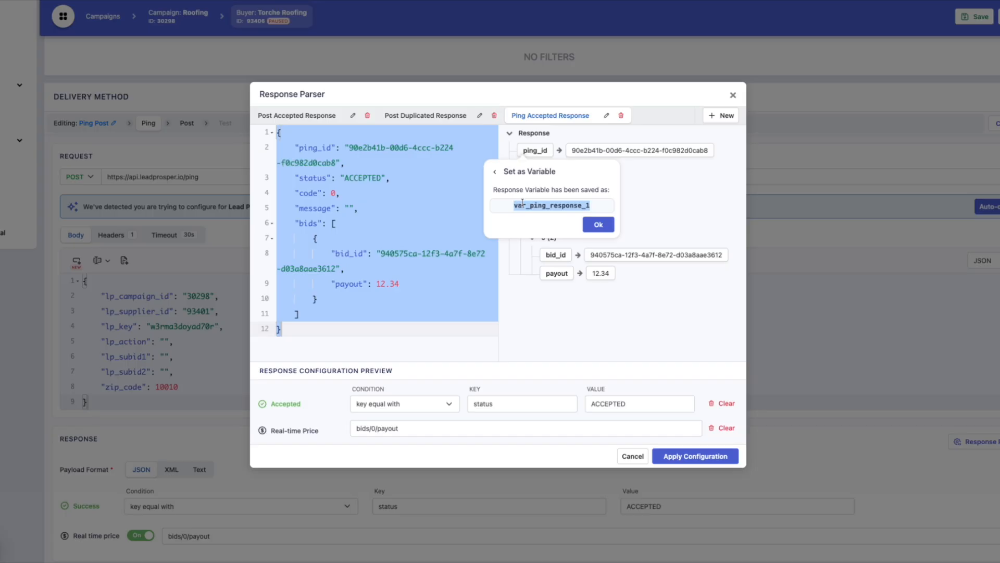
{"action": "right_click", "coordinate": [523, 204]}
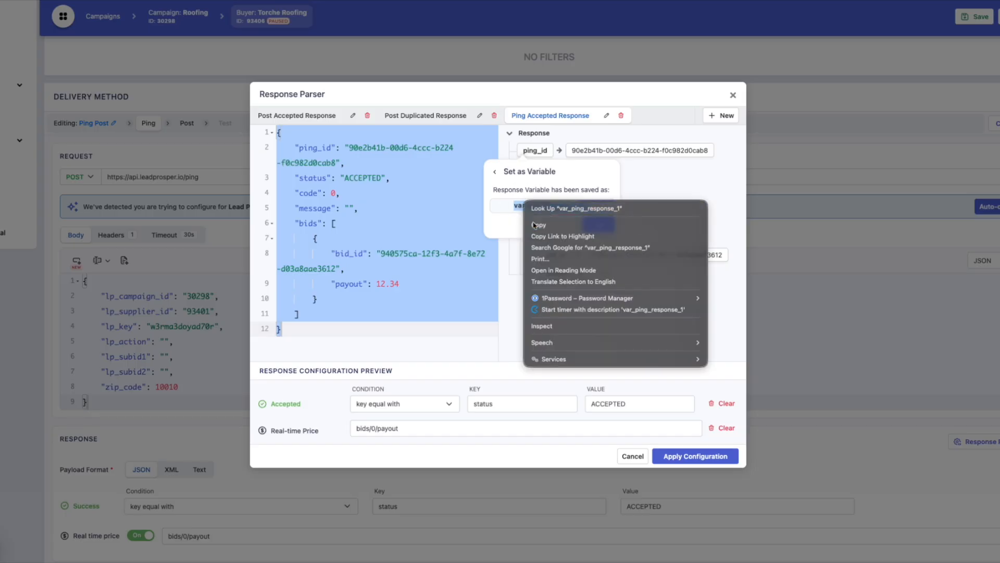
{"action": "left_click", "coordinate": [531, 225]}
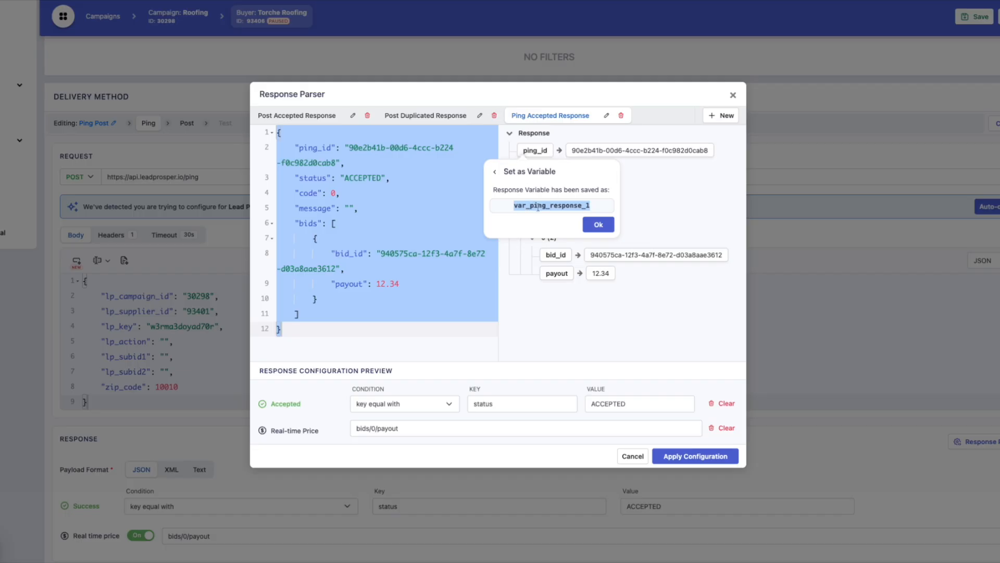
{"action": "left_click", "coordinate": [594, 224]}
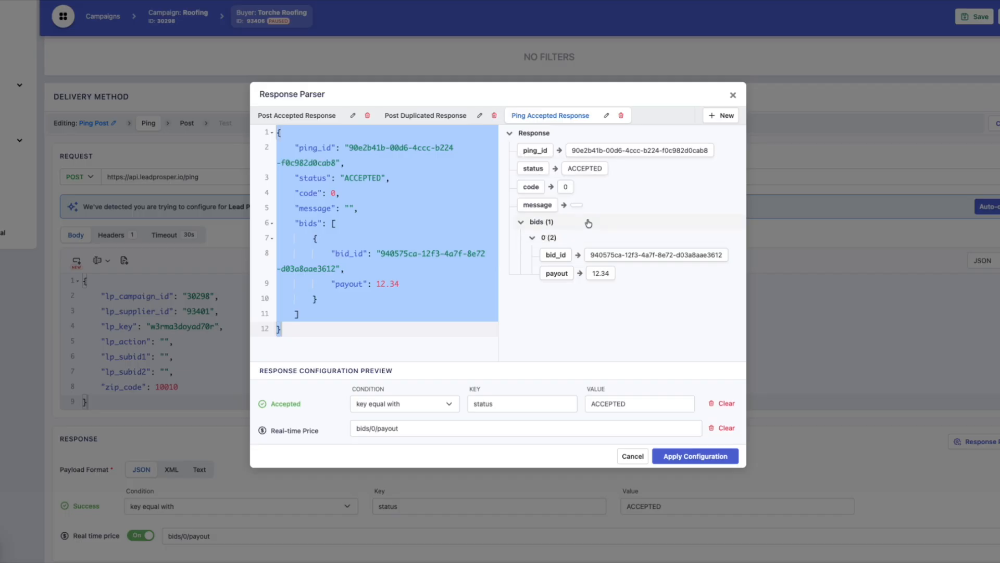
Step: Save the bid_id from the accepted ping response as a response variable
{"action": "left_click", "coordinate": [598, 255]}
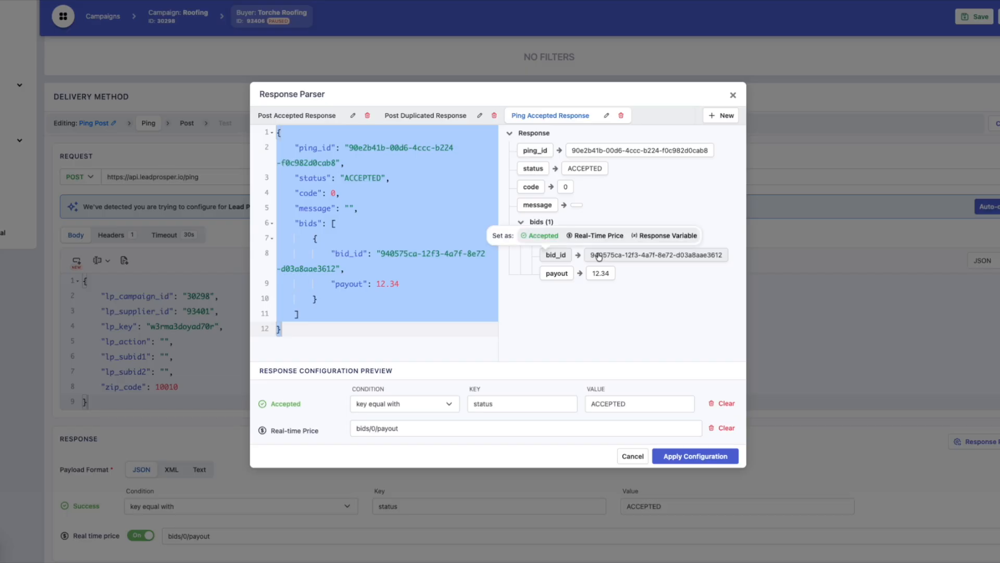
{"action": "left_click", "coordinate": [661, 237]}
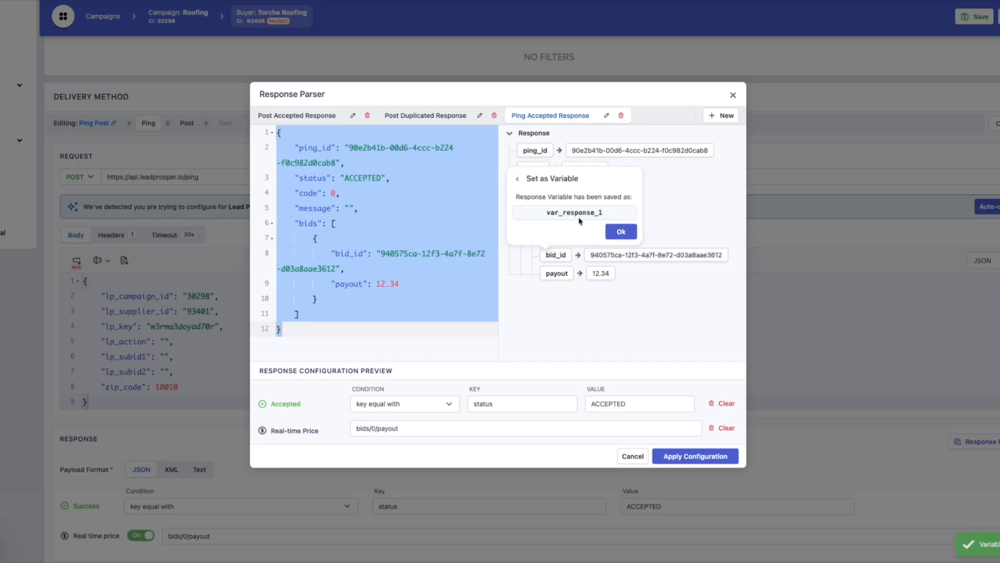
{"action": "left_click", "coordinate": [613, 232]}
Step: Recheck the ping_id response variable and copy the name of the variable saved for bid_id
{"action": "left_click", "coordinate": [599, 151]}
{"action": "left_click", "coordinate": [628, 130]}
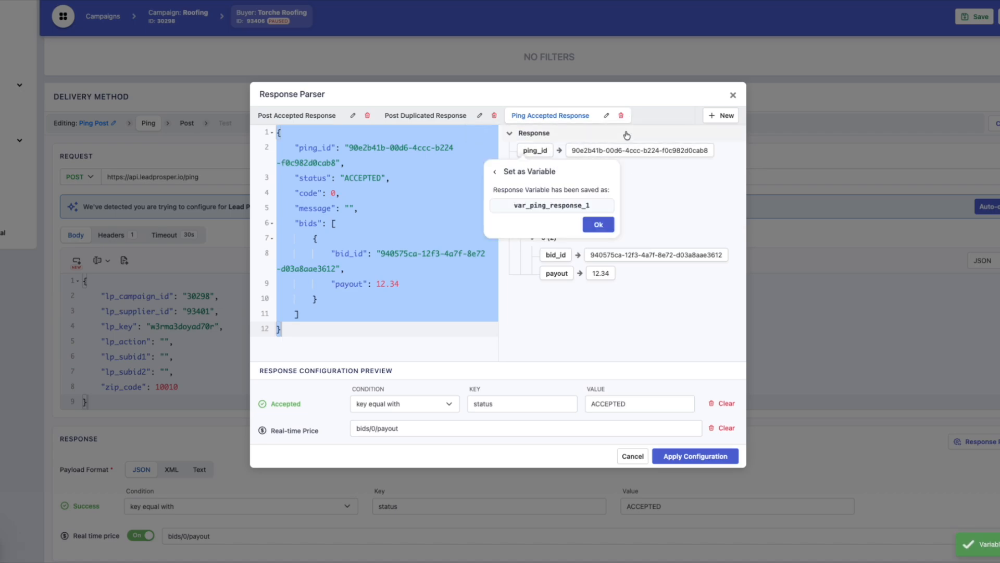
{"action": "left_click", "coordinate": [598, 225]}
{"action": "left_click", "coordinate": [600, 258]}
{"action": "left_click", "coordinate": [659, 235]}
{"action": "double_click", "coordinate": [581, 212]}
{"action": "right_click", "coordinate": [580, 212]}
{"action": "left_click", "coordinate": [617, 232]}
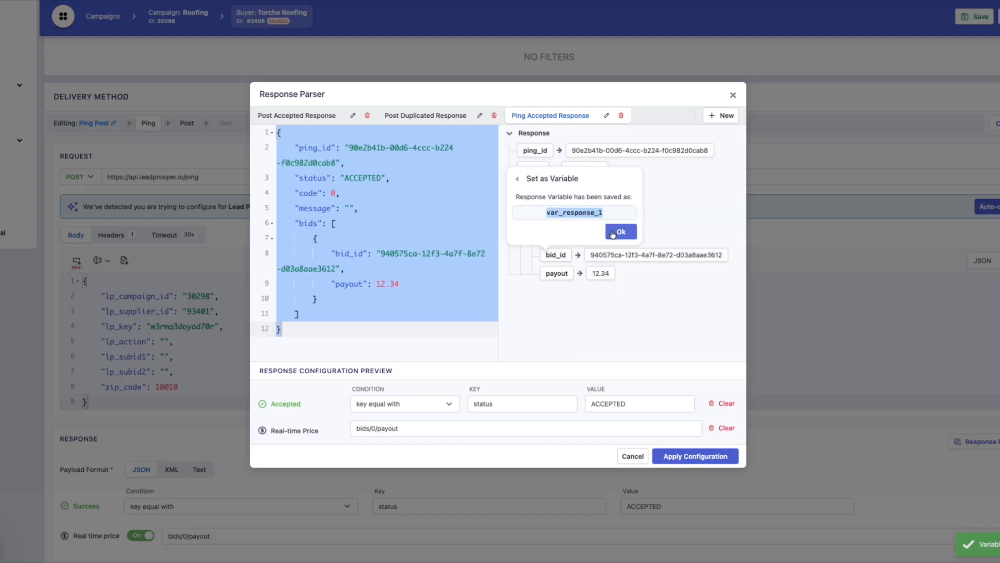
{"action": "left_click", "coordinate": [612, 232]}
Step: Set ping_id as a response variable once more and apply the response parser configuration
{"action": "left_click", "coordinate": [593, 152]}
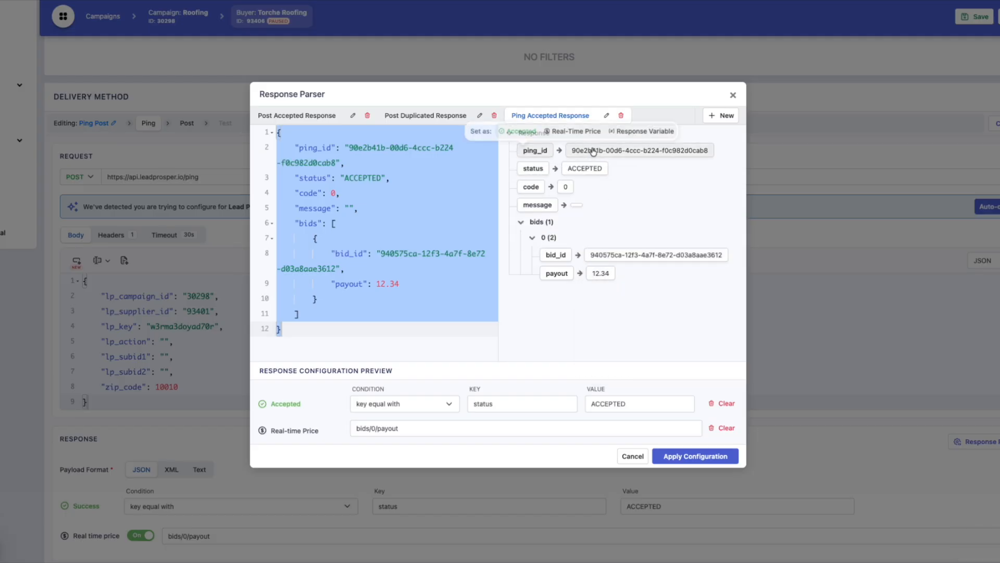
{"action": "left_click", "coordinate": [632, 130]}
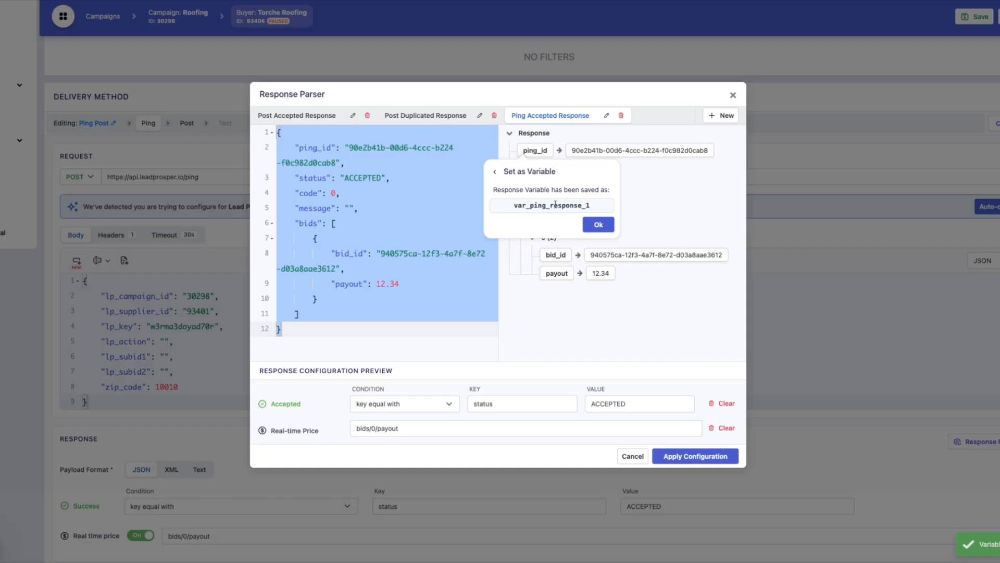
{"action": "left_click", "coordinate": [601, 225]}
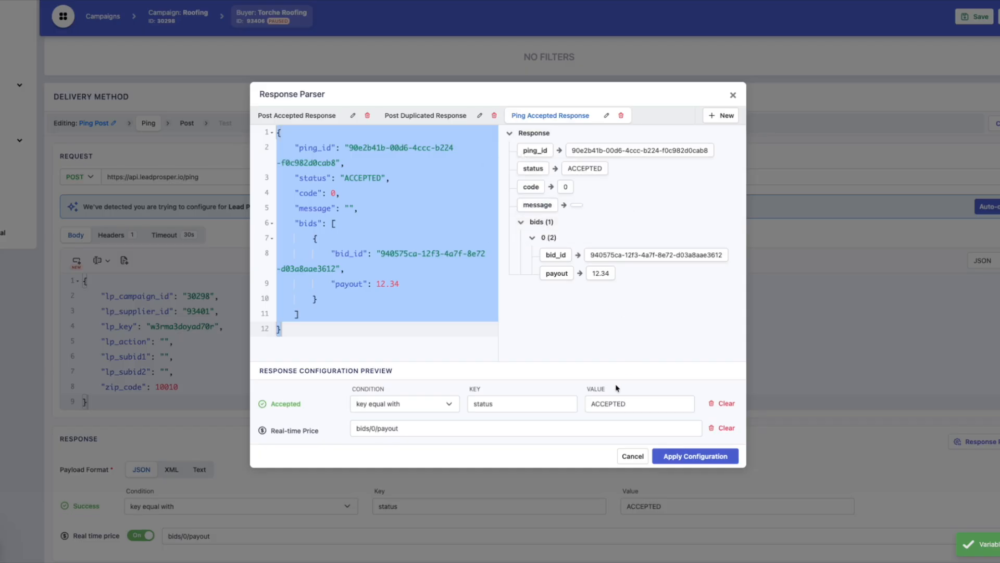
{"action": "left_click", "coordinate": [693, 456]}
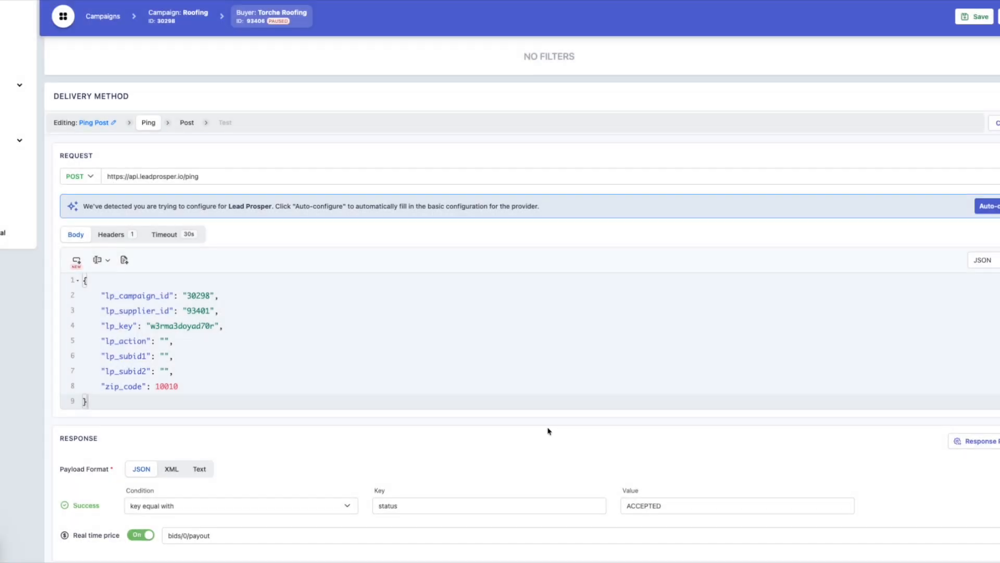
{"action": "scroll", "coordinate": [548, 430], "scroll_direction": "down", "scroll_amount": 2}
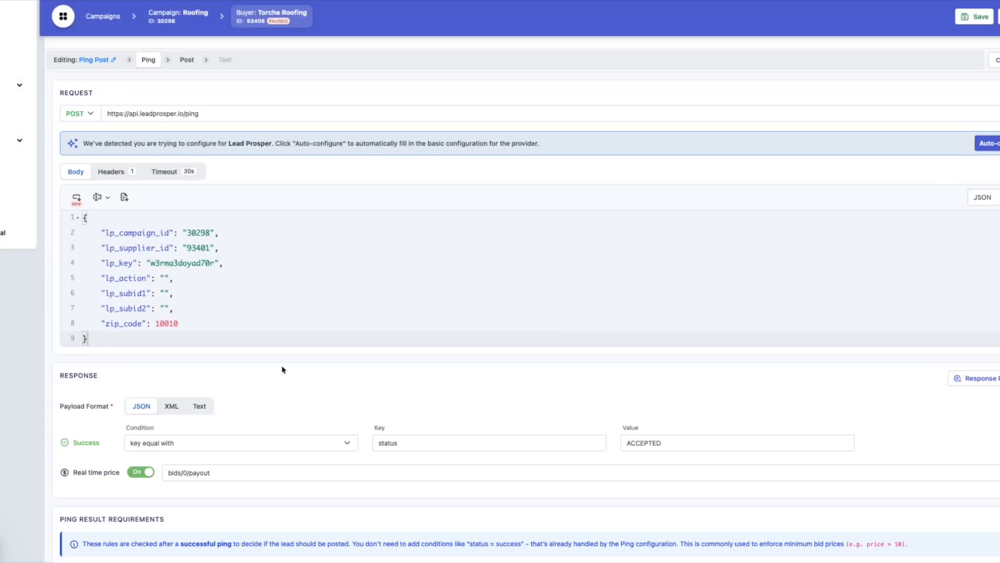
{"action": "scroll", "coordinate": [282, 370], "scroll_direction": "up", "scroll_amount": 2}
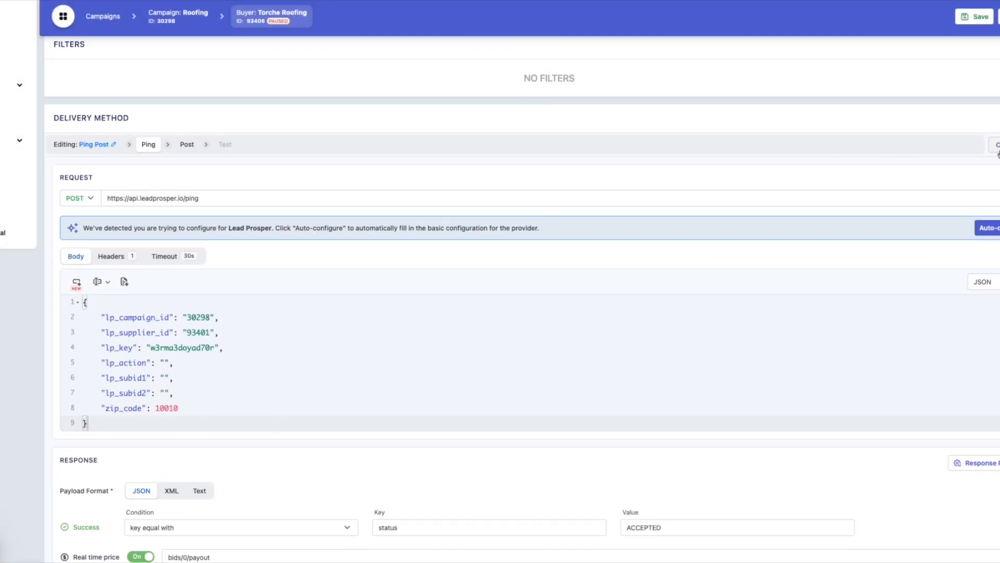
{"action": "left_click", "coordinate": [997, 148]}
{"action": "left_click", "coordinate": [151, 169]}
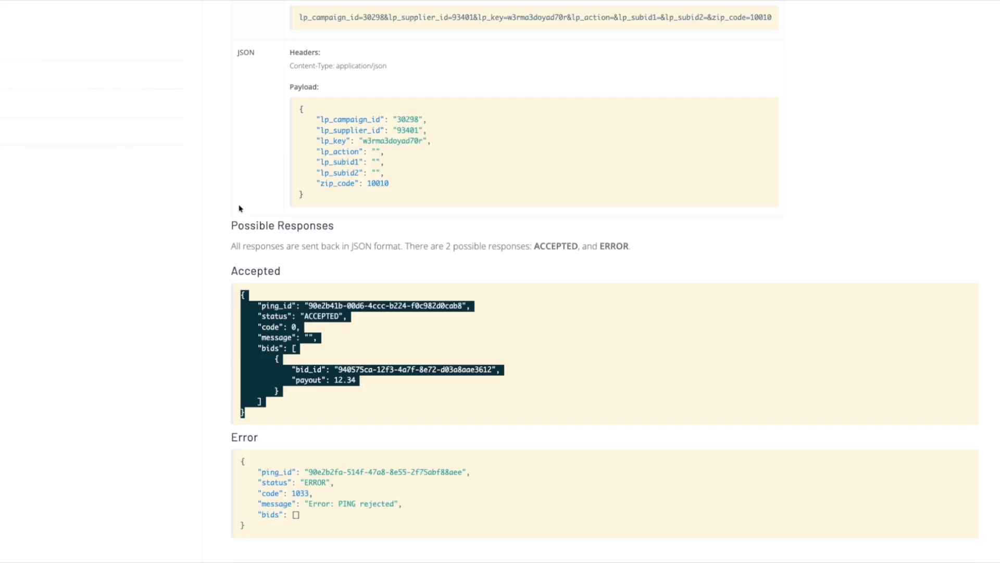
{"action": "scroll", "coordinate": [230, 267], "scroll_direction": "down", "scroll_amount": 7}
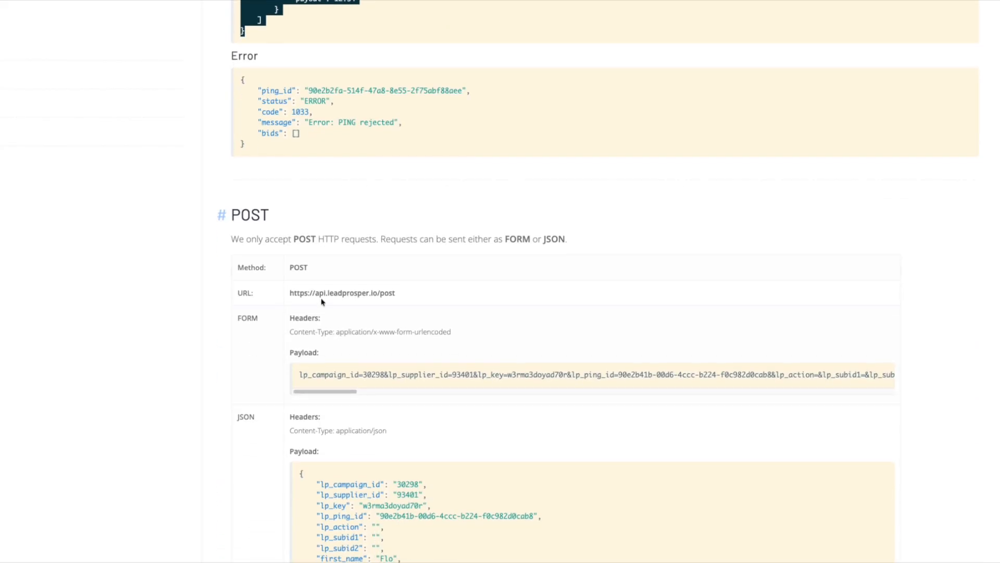
{"action": "triple_click", "coordinate": [322, 294]}
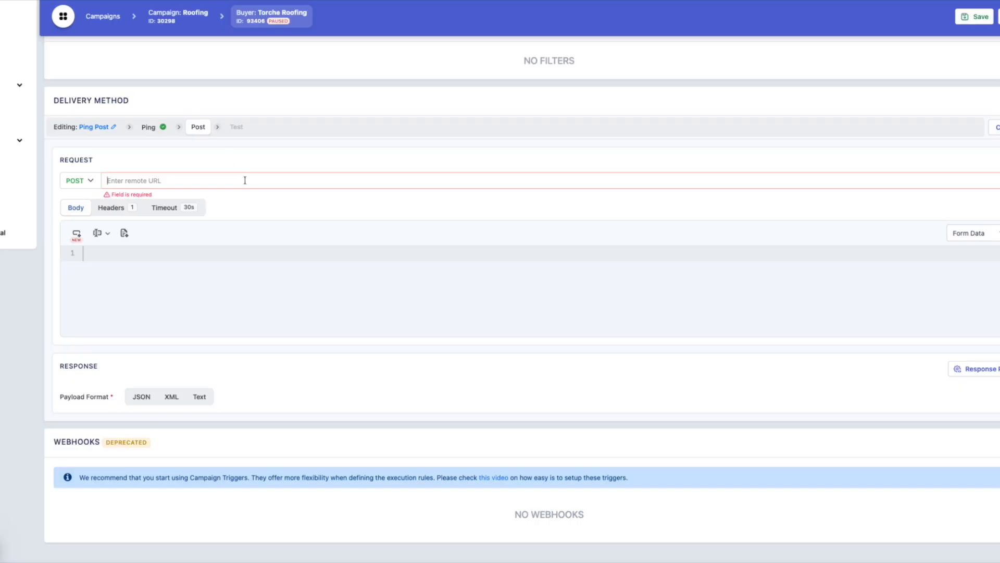
{"action": "key", "text": "ctrl+v"}
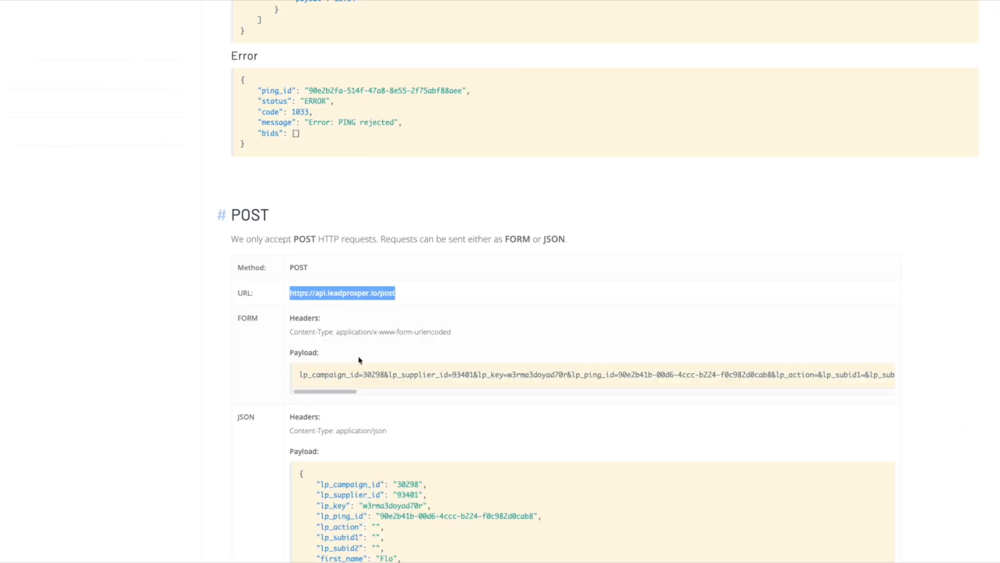
Step: Paste the documentation's JSON post payload, including the API key field, into the request body and set the body format to JSON
{"action": "scroll", "coordinate": [358, 359], "scroll_direction": "down", "scroll_amount": 3}
{"action": "left_click", "coordinate": [866, 292]}
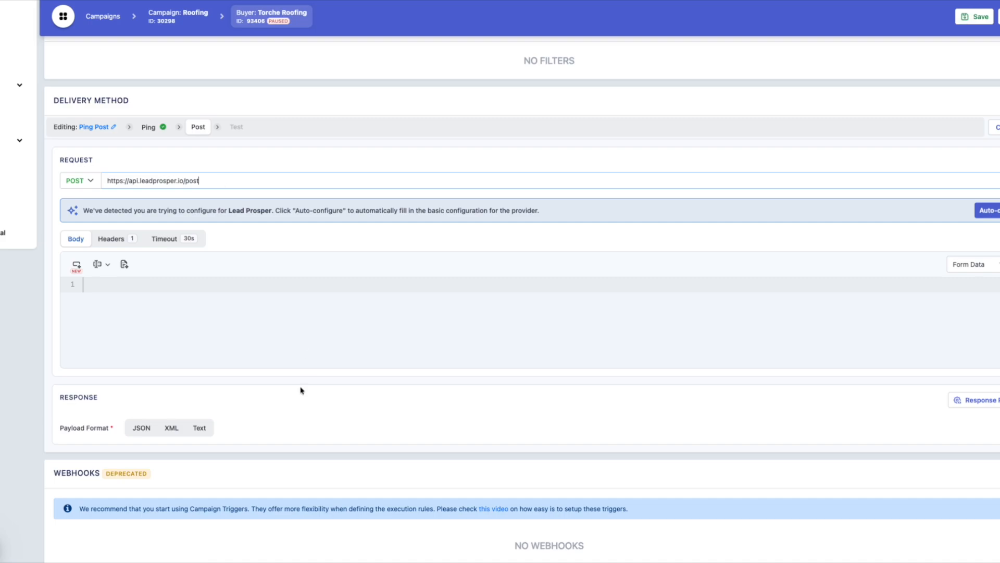
{"action": "left_click", "coordinate": [207, 320]}
{"action": "key", "text": "ctrl+v"}
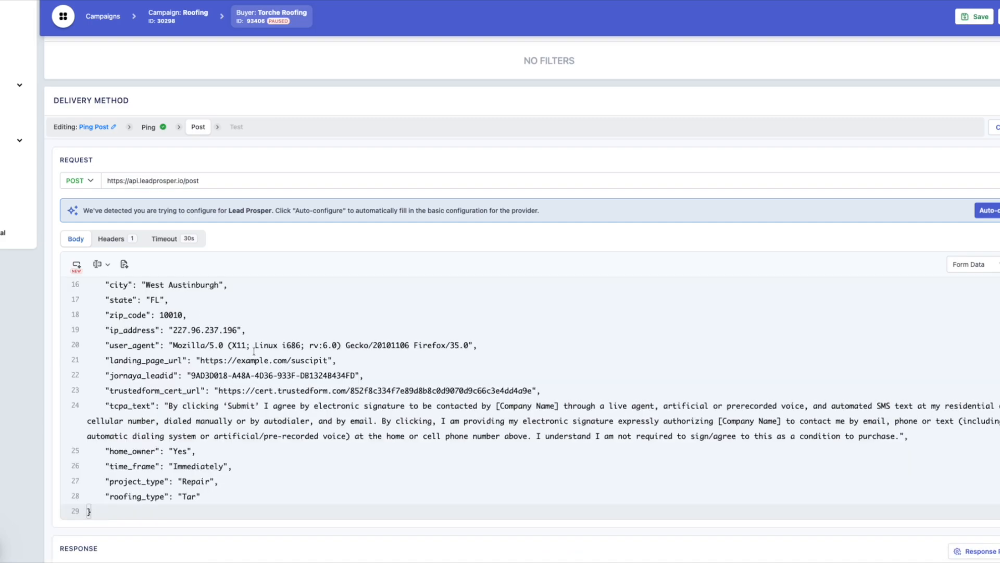
{"action": "left_click", "coordinate": [969, 264]}
{"action": "left_click", "coordinate": [958, 296]}
{"action": "scroll", "coordinate": [159, 446], "scroll_direction": "up", "scroll_amount": 5}
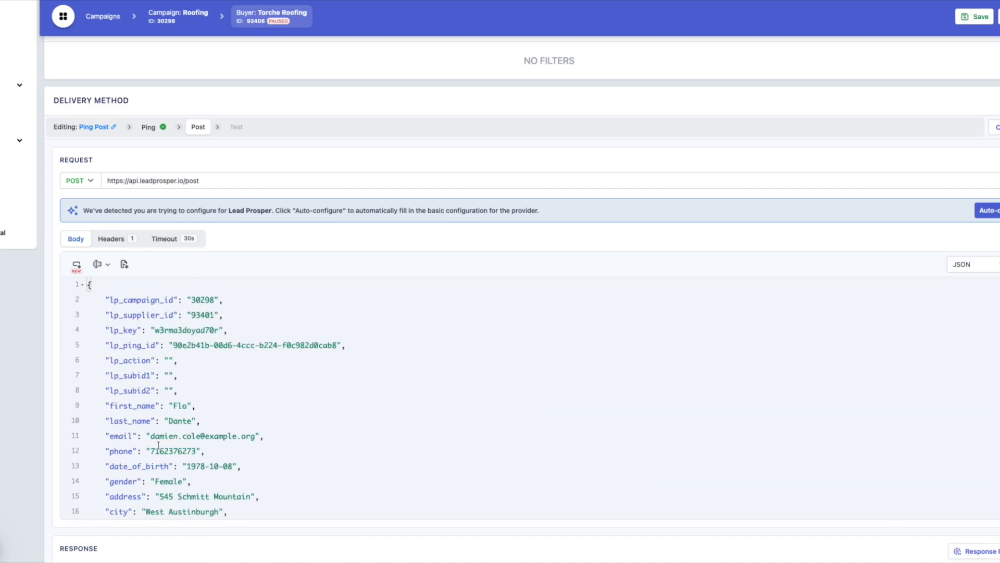
Step: Clear the sample value of lp_ping_id in the post request body
{"action": "left_click_drag", "start_coordinate": [334, 344], "coordinate": [174, 345]}
{"action": "key", "text": "BackSpace"}
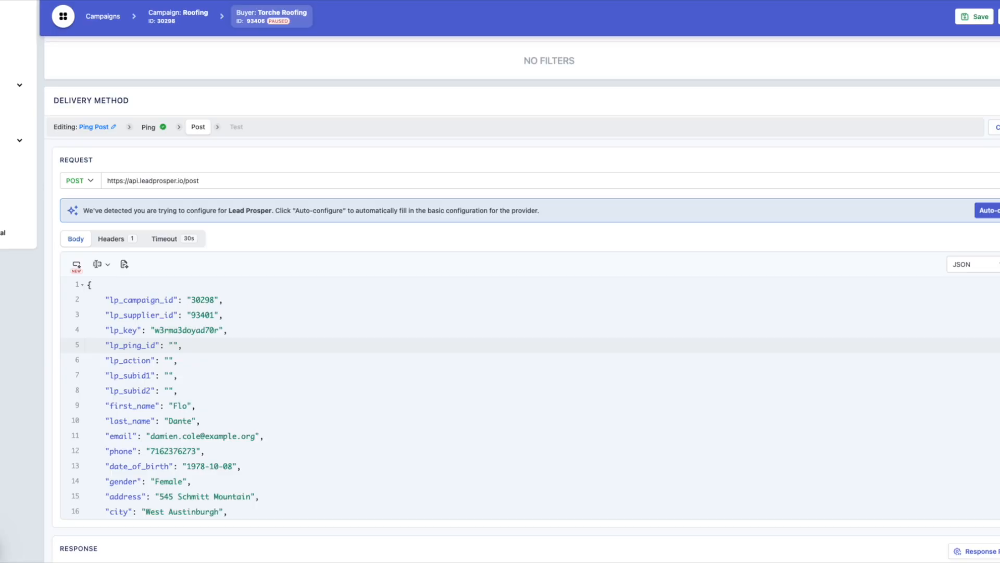
{"action": "type", "text": "{{"}
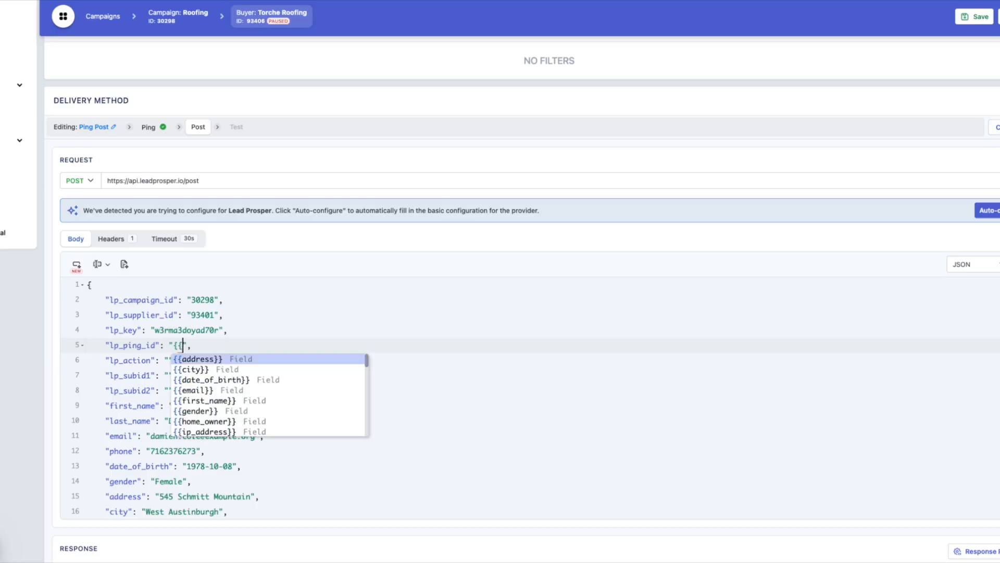
{"action": "type", "text": "ping"}
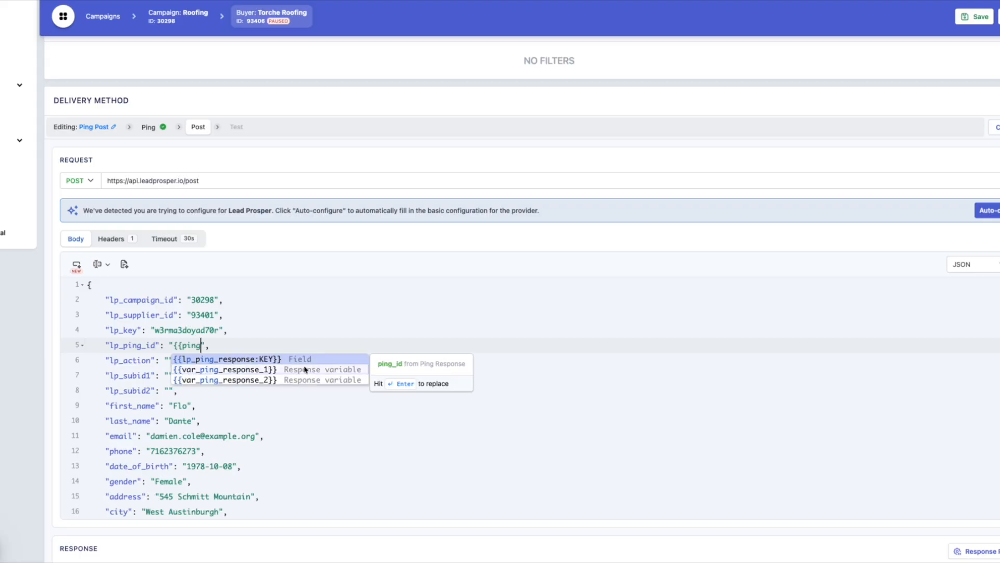
{"action": "left_click", "coordinate": [256, 339]}
{"action": "double_click", "coordinate": [195, 344]}
{"action": "key", "text": "BackSpace"}
{"action": "key", "text": "BackSpace"}
{"action": "key", "text": "BackSpace"}
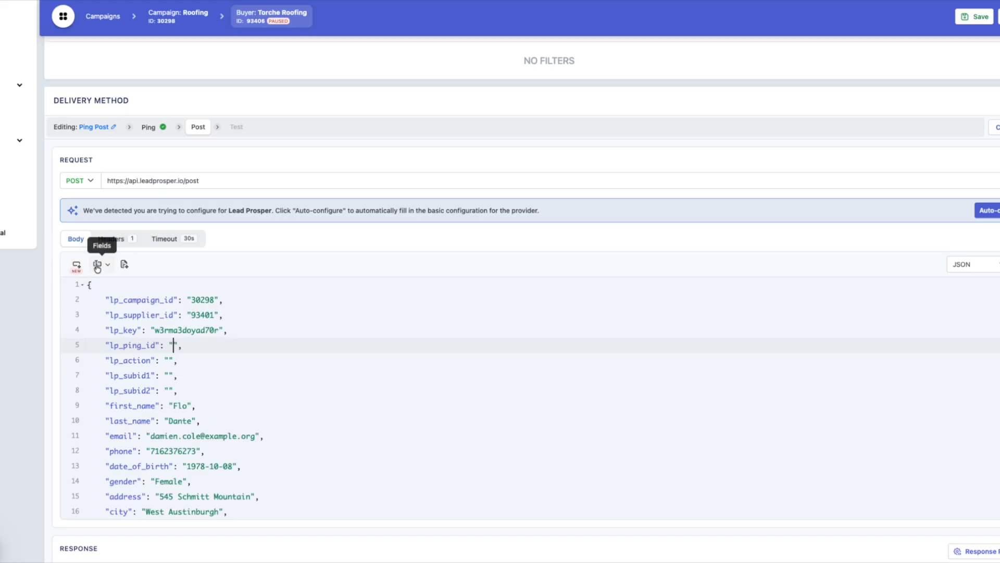
Step: Insert the ping_id response variable as the lp_ping_id value in the post body and try to save the buyer
{"action": "left_click", "coordinate": [97, 267]}
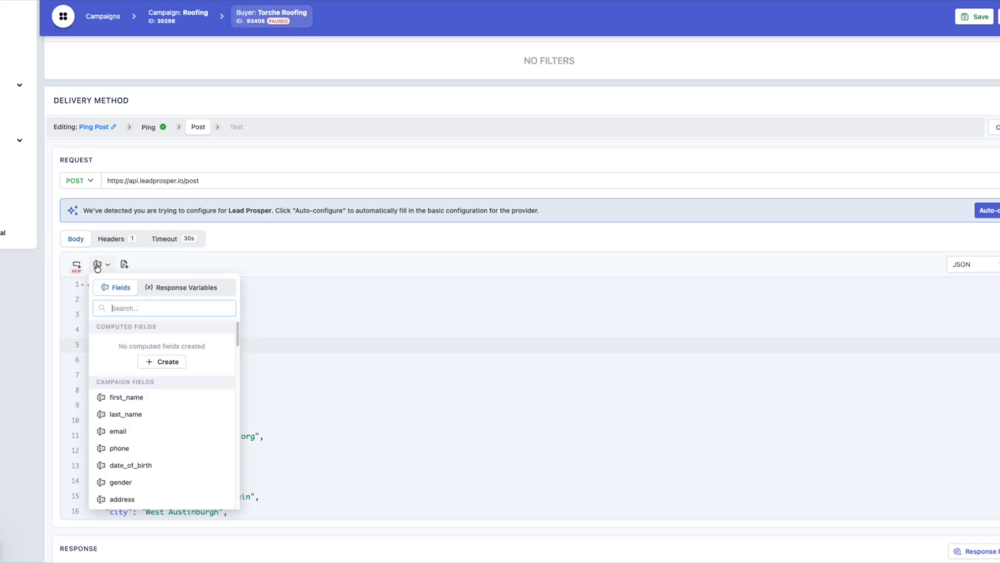
{"action": "left_click", "coordinate": [152, 287]}
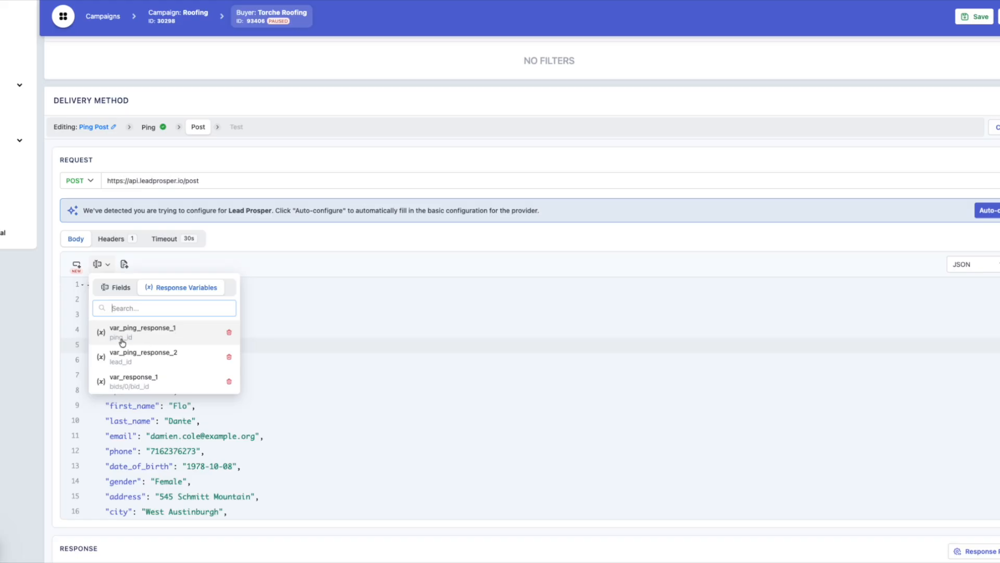
{"action": "left_click", "coordinate": [158, 337]}
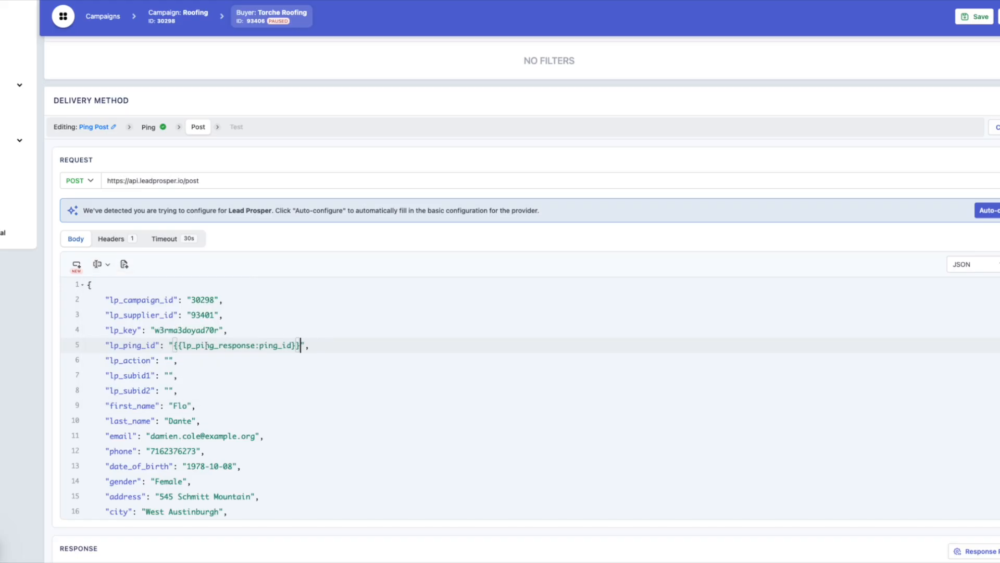
{"action": "left_click_drag", "start_coordinate": [178, 345], "coordinate": [210, 345]}
{"action": "left_click_drag", "start_coordinate": [300, 346], "coordinate": [174, 344]}
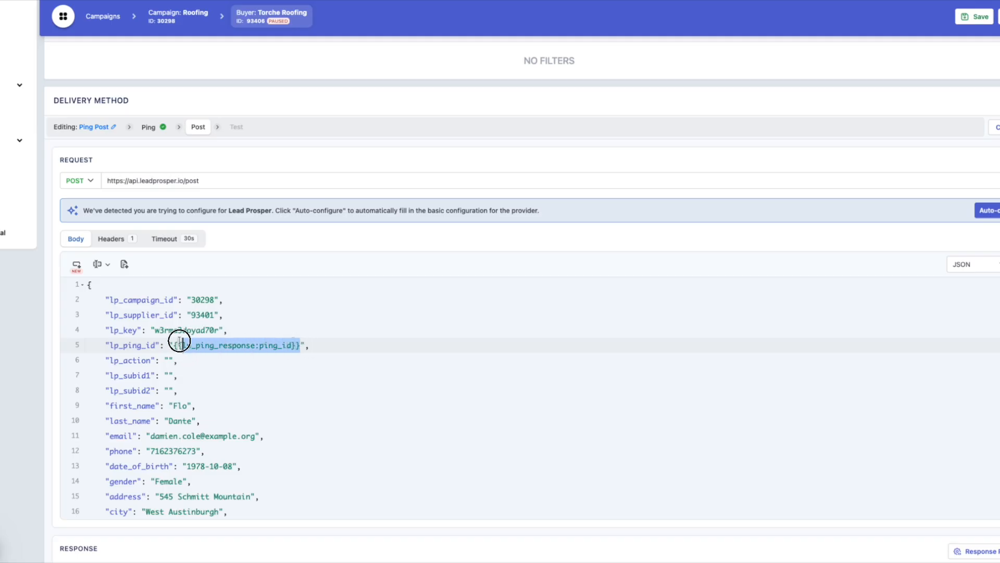
{"action": "left_click", "coordinate": [174, 344]}
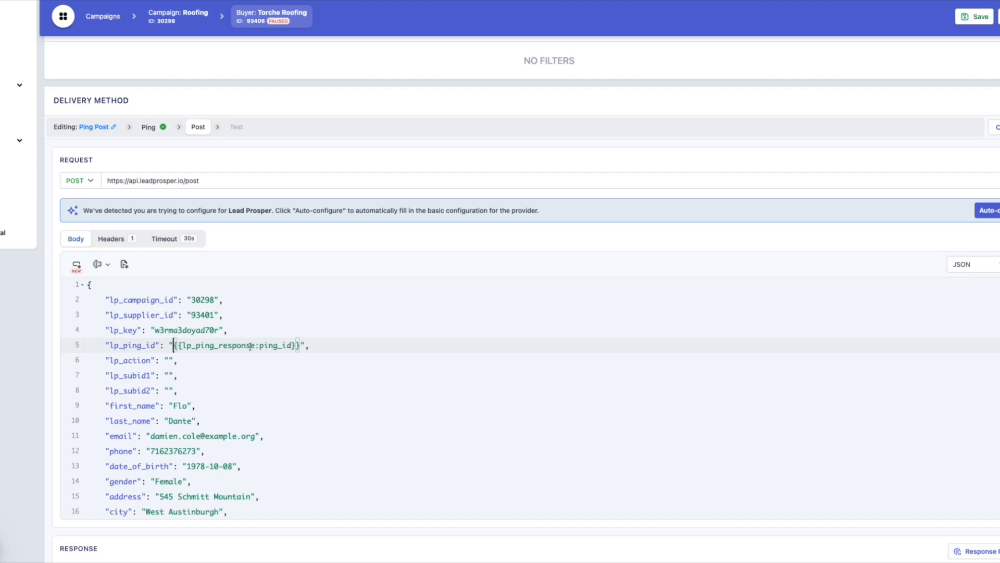
{"action": "left_click", "coordinate": [964, 16]}
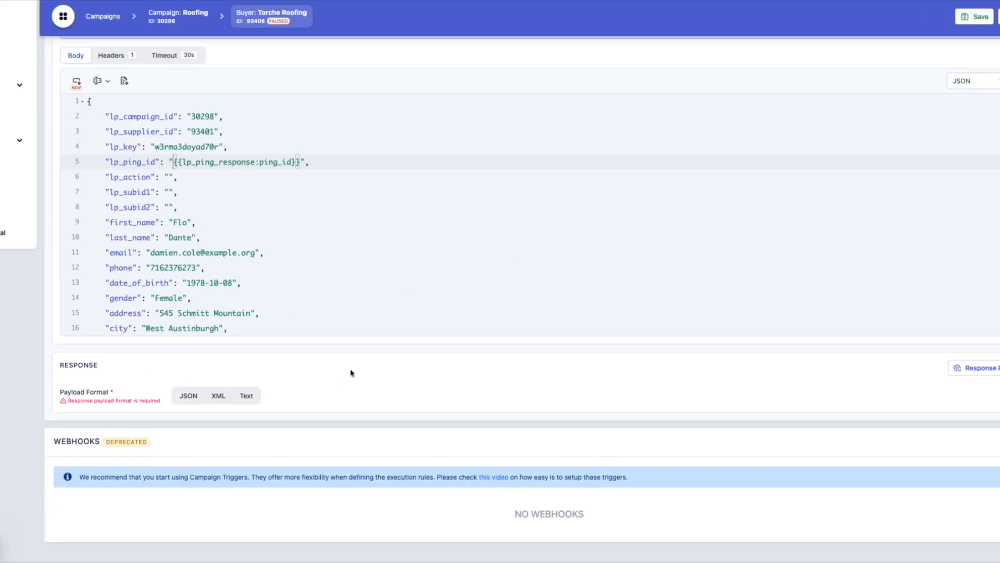
Step: Copy the accepted POST response from the documentation and add a new snippet in the Post stage's response parser
{"action": "scroll", "coordinate": [339, 366], "scroll_direction": "up", "scroll_amount": 1}
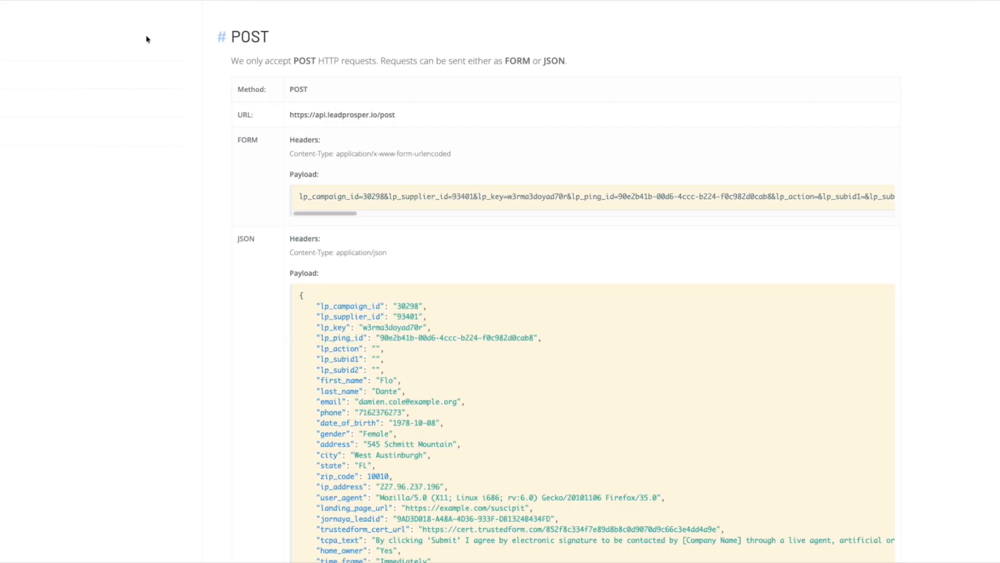
{"action": "scroll", "coordinate": [359, 246], "scroll_direction": "down", "scroll_amount": 8}
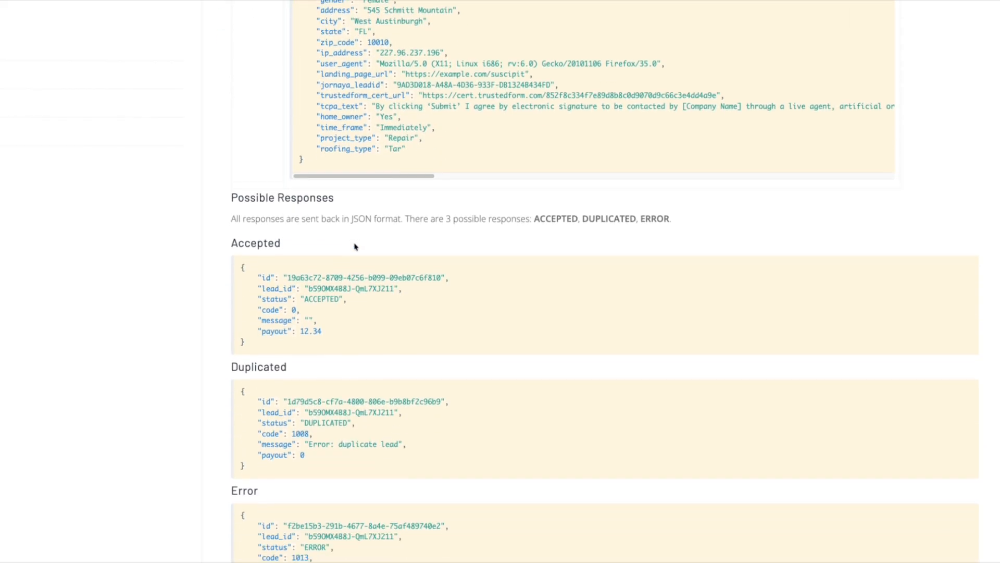
{"action": "left_click_drag", "start_coordinate": [267, 339], "coordinate": [243, 270]}
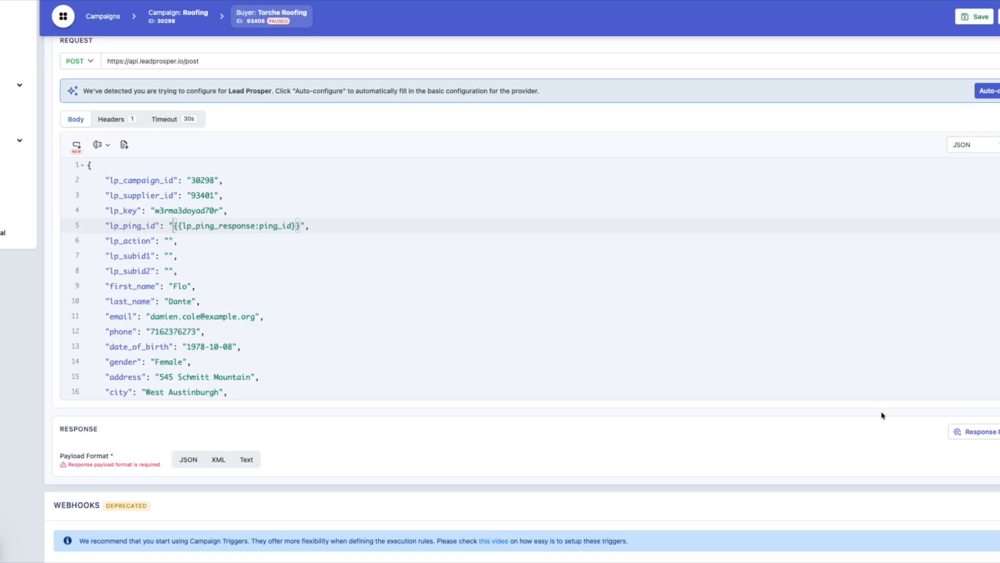
{"action": "left_click", "coordinate": [973, 431]}
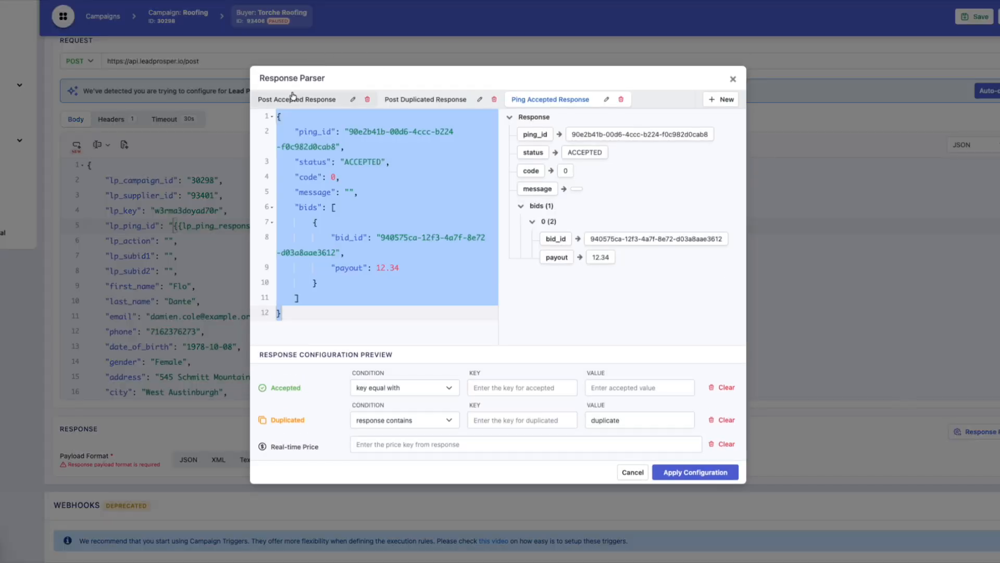
{"action": "left_click", "coordinate": [720, 99]}
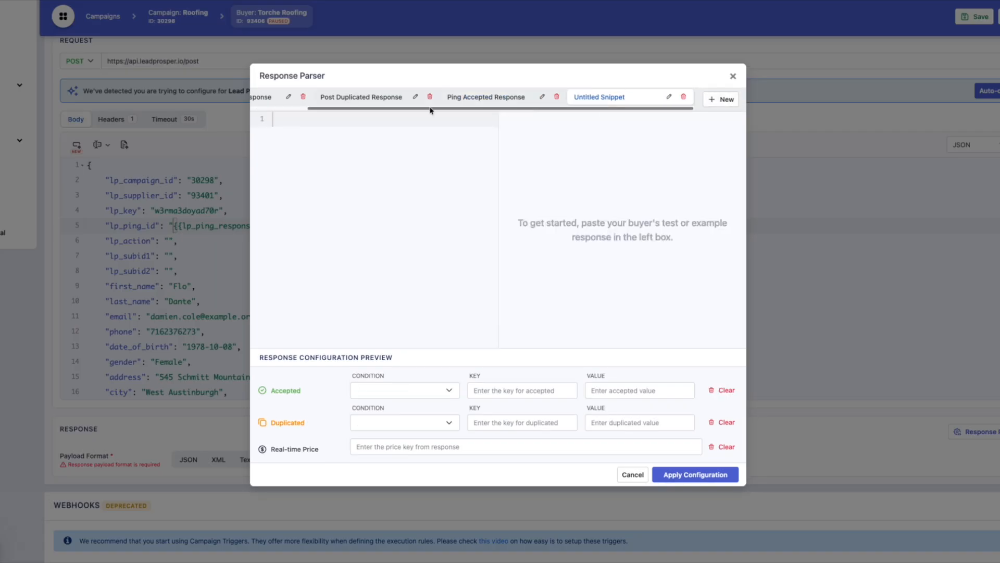
Step: Name the new snippet "Ping Post Post Accepted" and fill it with the copied accepted response
{"action": "type", "text": "Ping Post Post Accepted"}
{"action": "key", "text": "ctrl+a"}
{"action": "left_click", "coordinate": [668, 97]}
{"action": "type", "text": "Ping Post Post Accepted"}
{"action": "key", "text": "Return"}
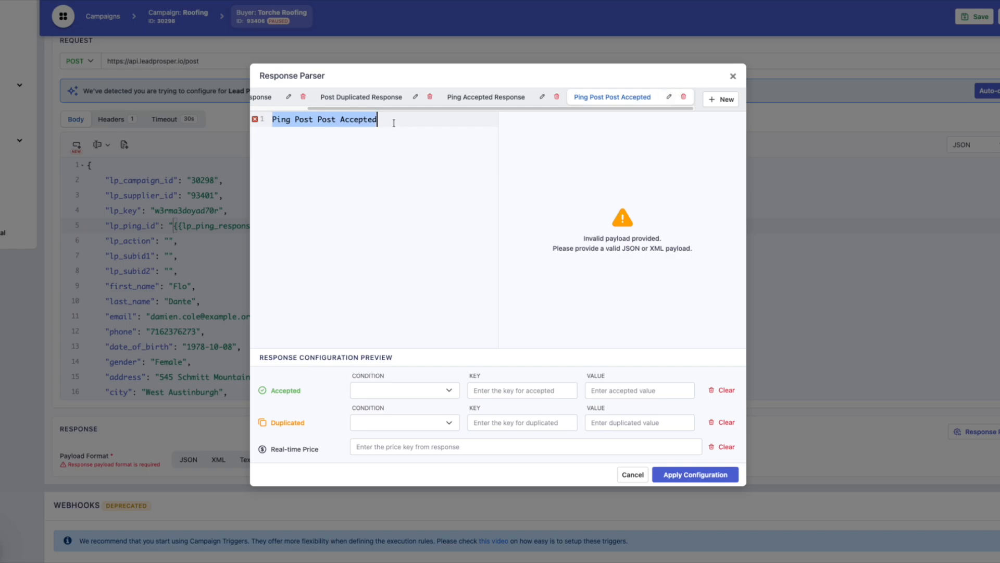
{"action": "key", "text": "ctrl+v"}
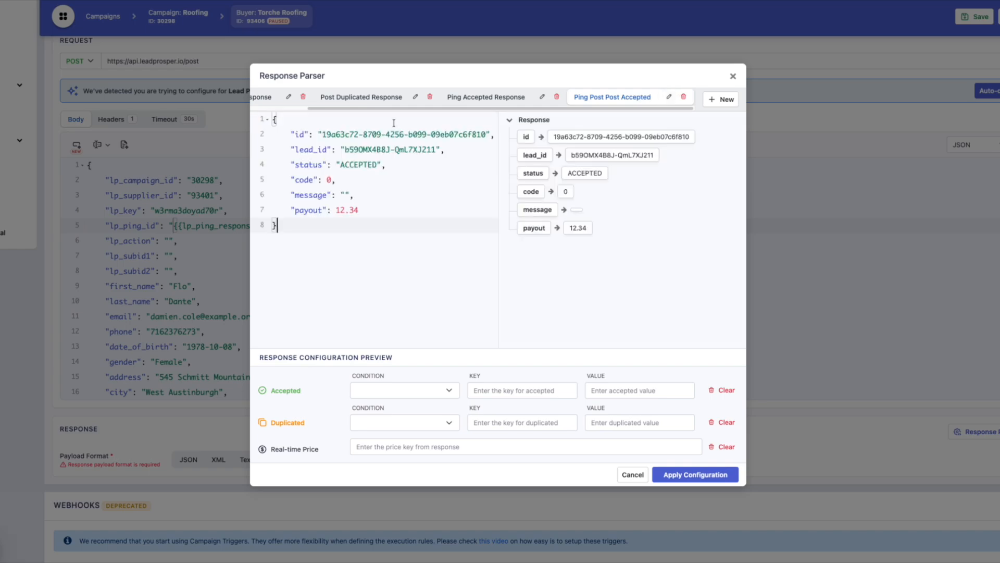
Step: Set the parsed status value ACCEPTED as the Accepted condition for the post response
{"action": "left_click", "coordinate": [591, 181]}
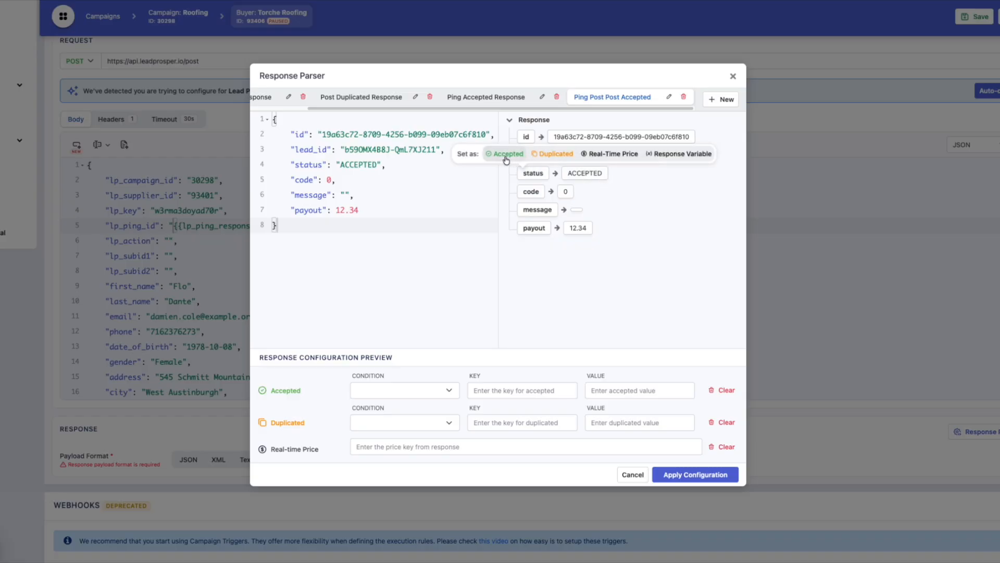
{"action": "left_click", "coordinate": [506, 156]}
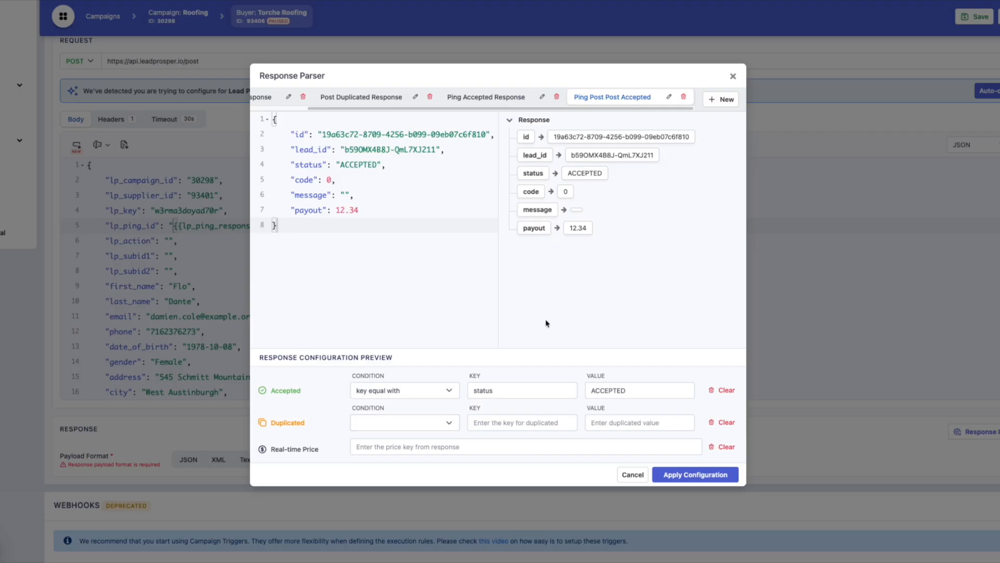
{"action": "left_click", "coordinate": [365, 446]}
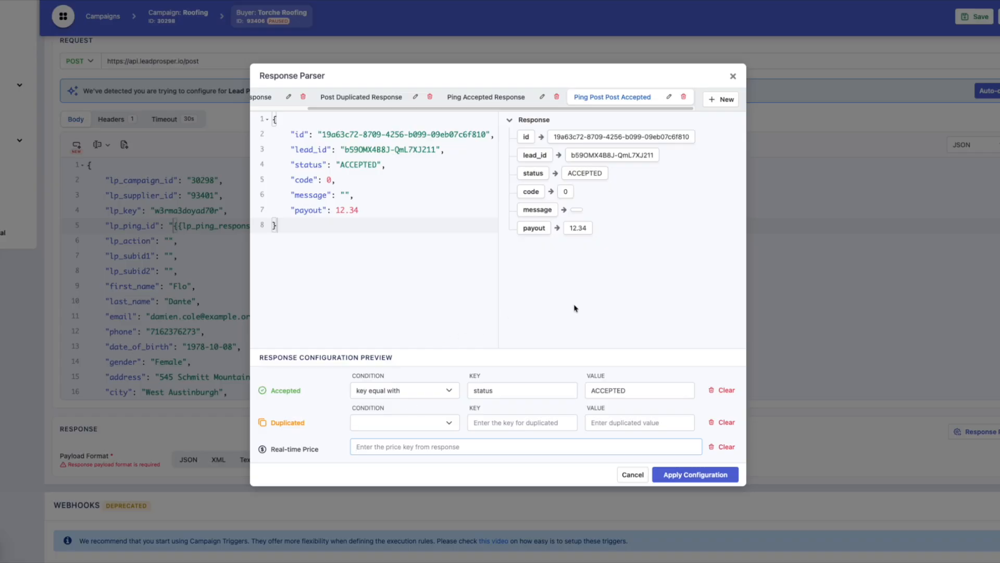
Step: Set the Duplicated condition from the status key and change its value to DUPLICATED
{"action": "left_click", "coordinate": [574, 177]}
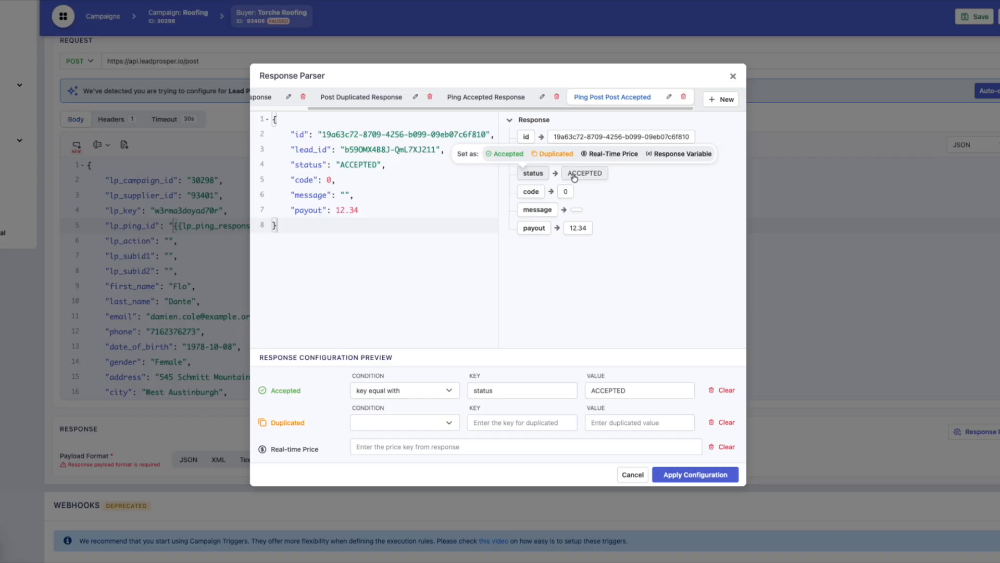
{"action": "left_click", "coordinate": [557, 157]}
{"action": "left_click", "coordinate": [521, 423]}
{"action": "left_click_drag", "start_coordinate": [646, 420], "coordinate": [537, 419]}
{"action": "type", "text": "DUPLICATED"}
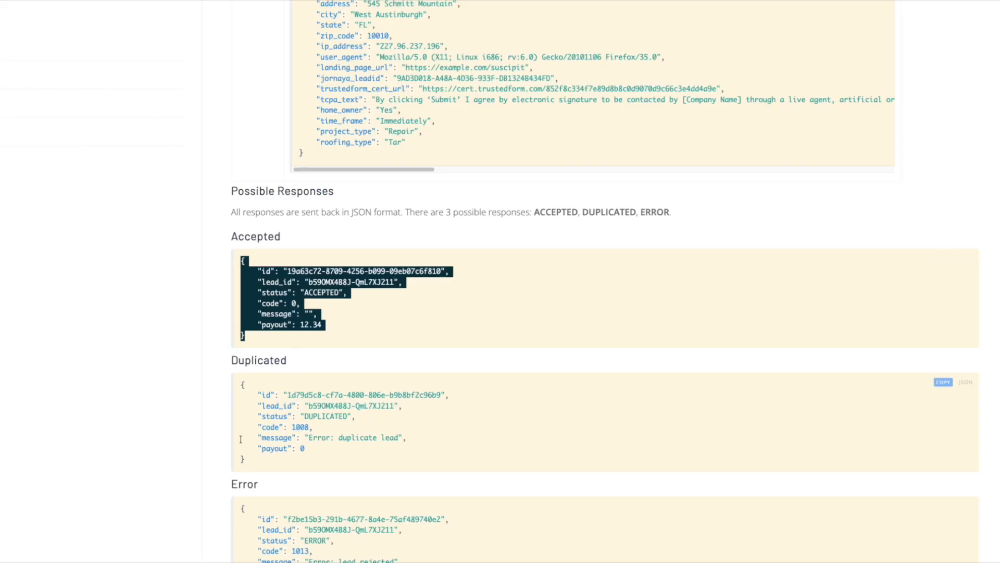
Step: Replace the snippet's content with the duplicated POST response from the documentation
{"action": "left_click_drag", "start_coordinate": [246, 460], "coordinate": [237, 385]}
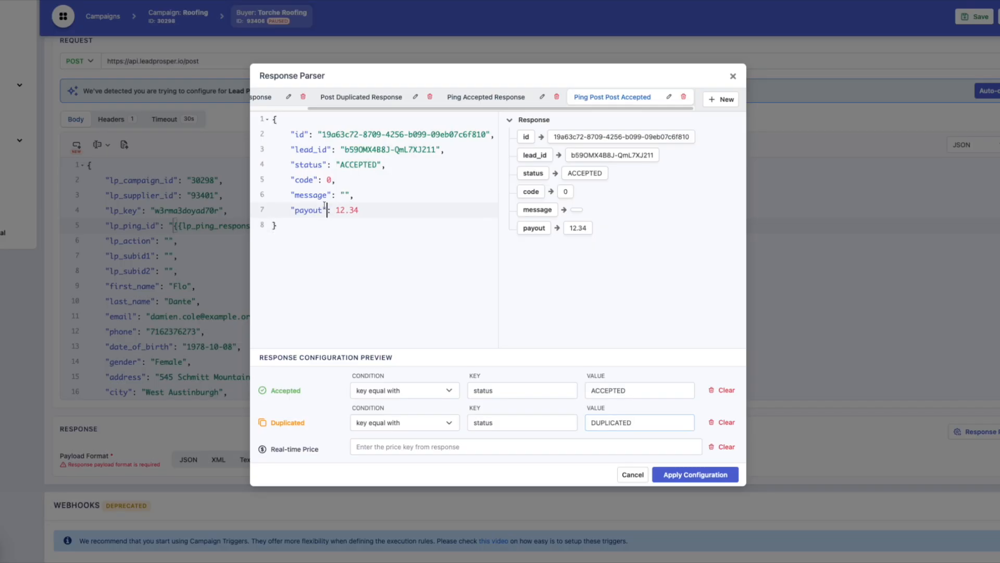
{"action": "key", "text": "ctrl+a"}
{"action": "type", "text": "{     \"id\": \"1d79d5c8-cf7a-4800-806e-b9b8bf2c96b9\",     \"lead_id\": \"b59OMX4B8J-QmL7XJ211\",     \"status\": \"DUPLICATED\",     \"code\": 1008,     \"message\": \"Error: duplicate lead\",     \"payout\": 0 }"}
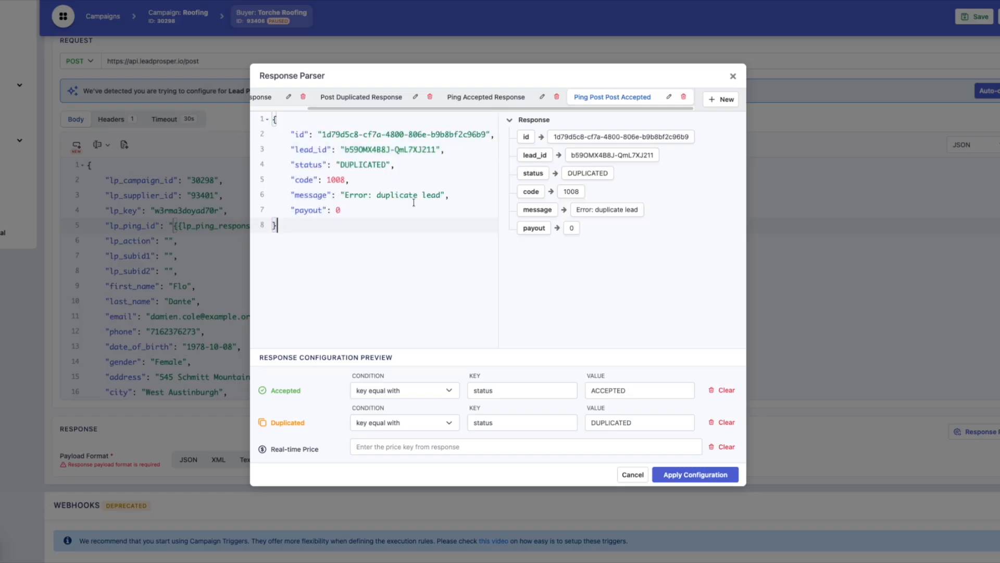
Step: Clear the Duplicated condition and set it again from the parsed status value DUPLICATED
{"action": "mouse_move", "coordinate": [578, 177]}
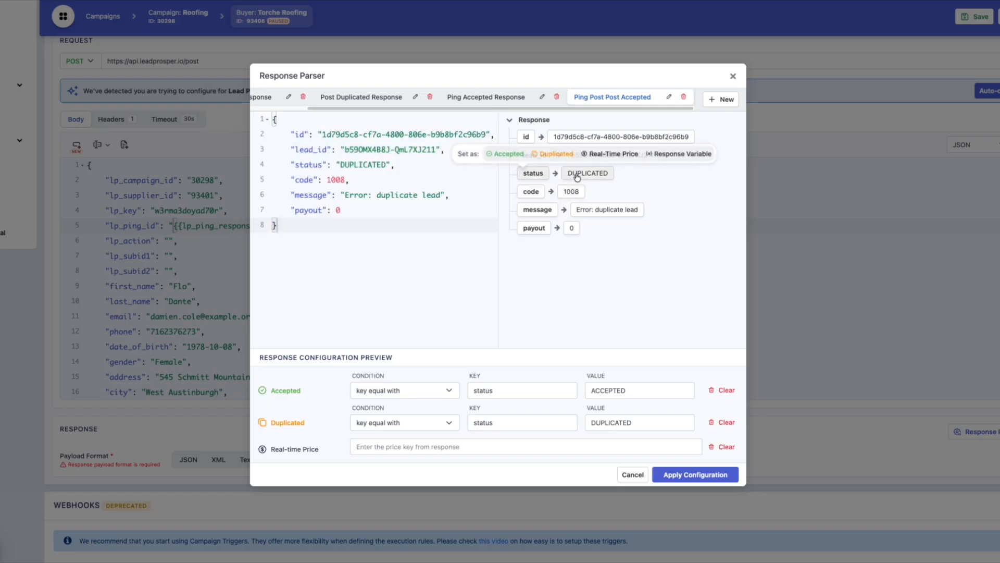
{"action": "left_click", "coordinate": [552, 156]}
{"action": "left_click", "coordinate": [711, 423]}
{"action": "mouse_move", "coordinate": [584, 173]}
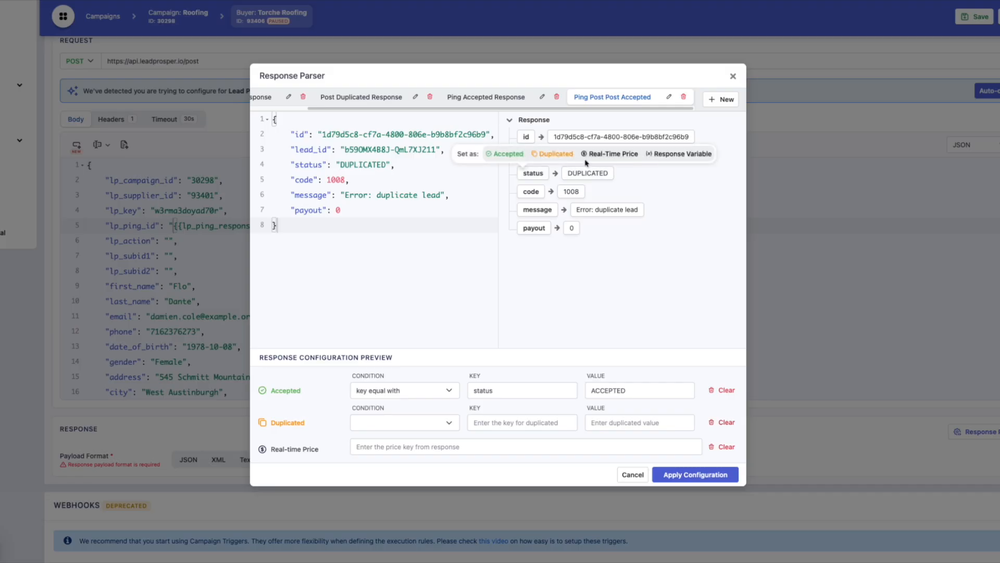
{"action": "left_click", "coordinate": [550, 152]}
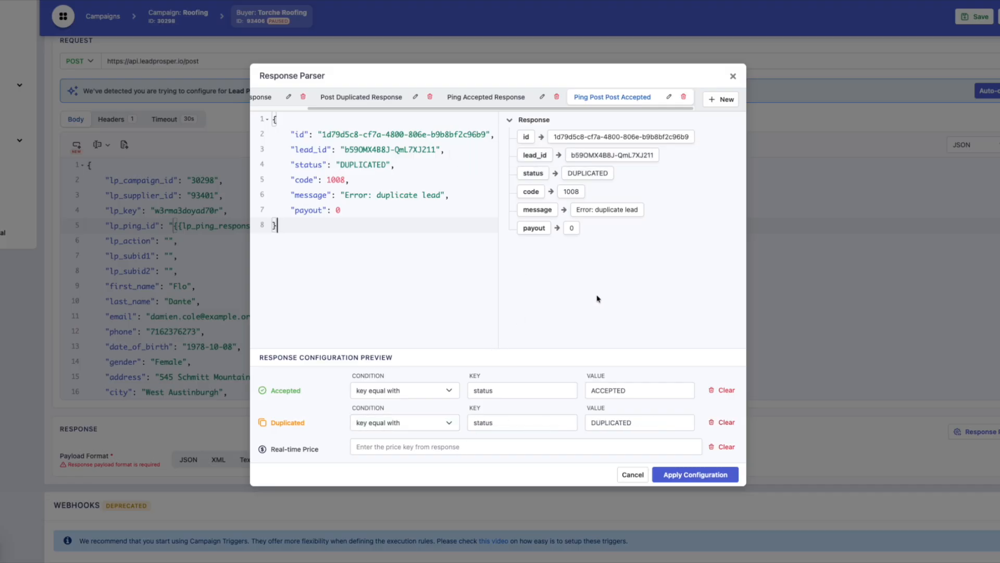
Step: Apply the parsed Accepted and Duplicated conditions to the post response and check the lp_ping_id variable in the request body
{"action": "left_click", "coordinate": [684, 475]}
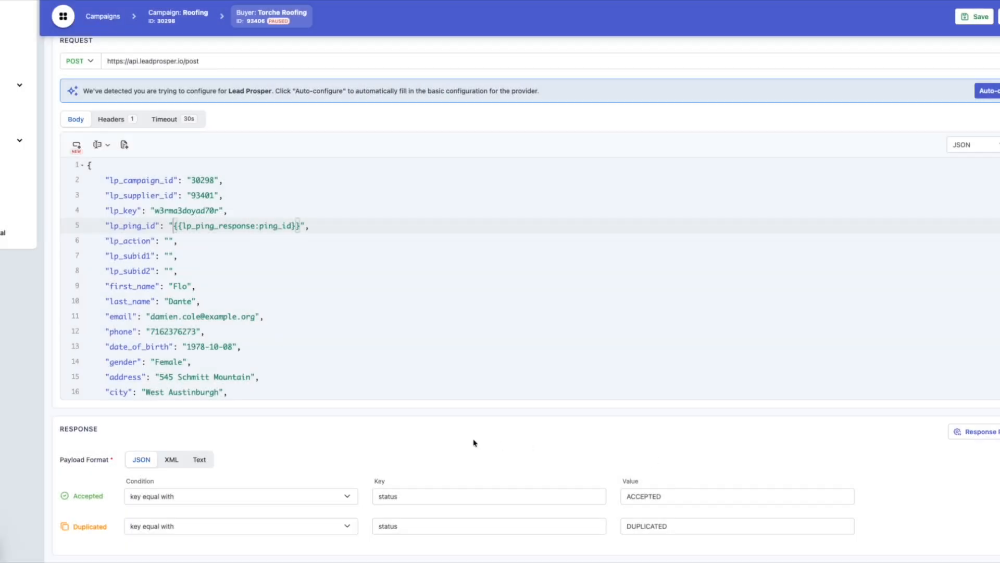
{"action": "scroll", "coordinate": [680, 444], "scroll_direction": "down", "scroll_amount": 1}
{"action": "scroll", "coordinate": [281, 415], "scroll_direction": "down", "scroll_amount": 1}
{"action": "scroll", "coordinate": [282, 415], "scroll_direction": "down", "scroll_amount": 2}
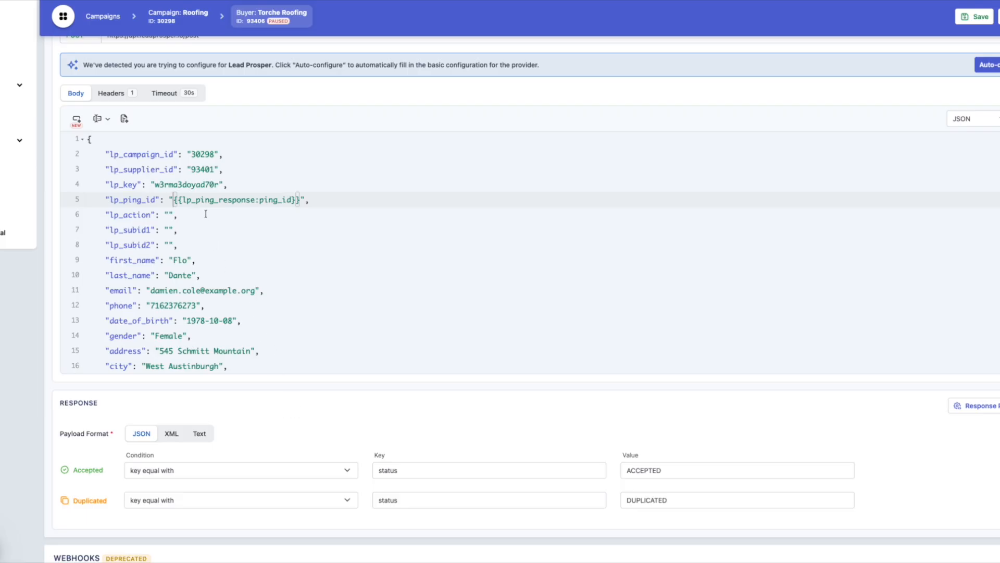
{"action": "double_click", "coordinate": [213, 199]}
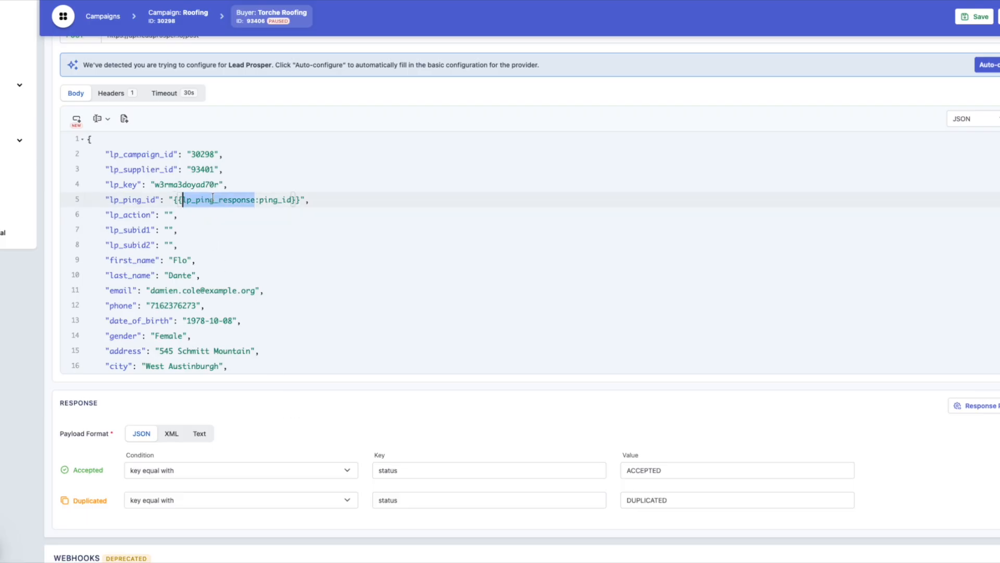
Step: Add a second custom header to the post request with the key Authorization and the value Bearer
{"action": "left_click", "coordinate": [125, 96]}
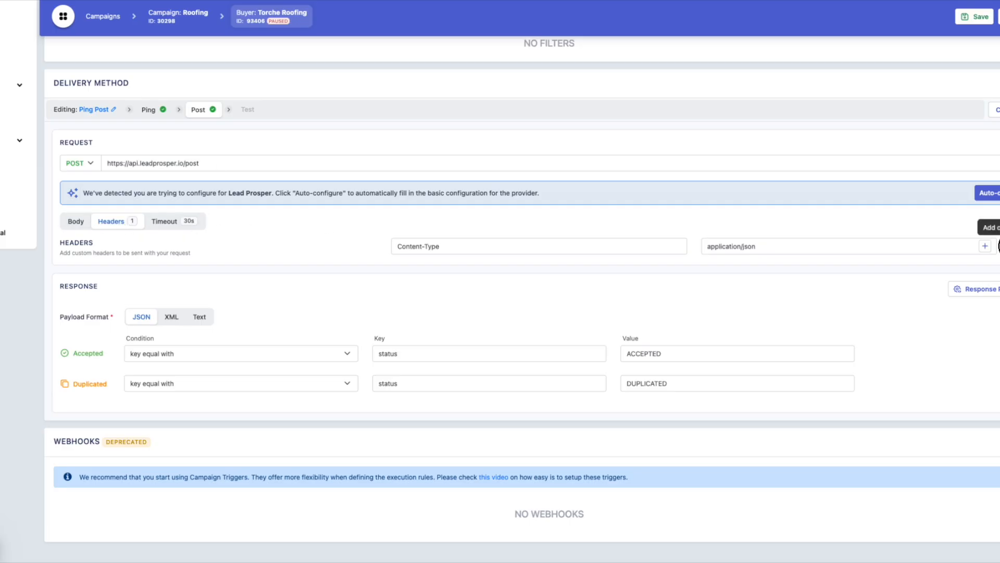
{"action": "left_click", "coordinate": [985, 245]}
{"action": "left_click", "coordinate": [589, 267]}
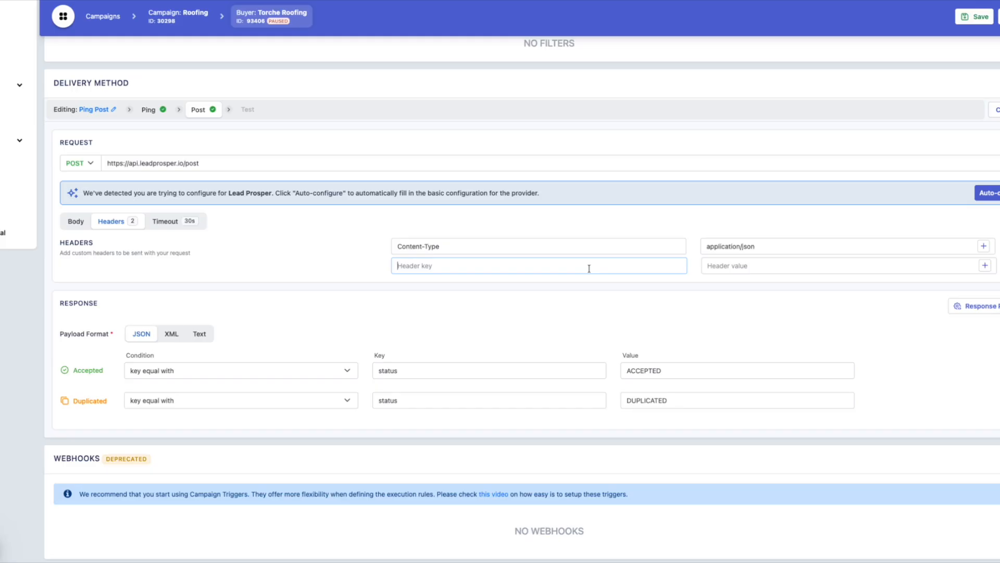
{"action": "type", "text": "Authorization"}
{"action": "key", "text": "Tab"}
{"action": "type", "text": "Bearer"}
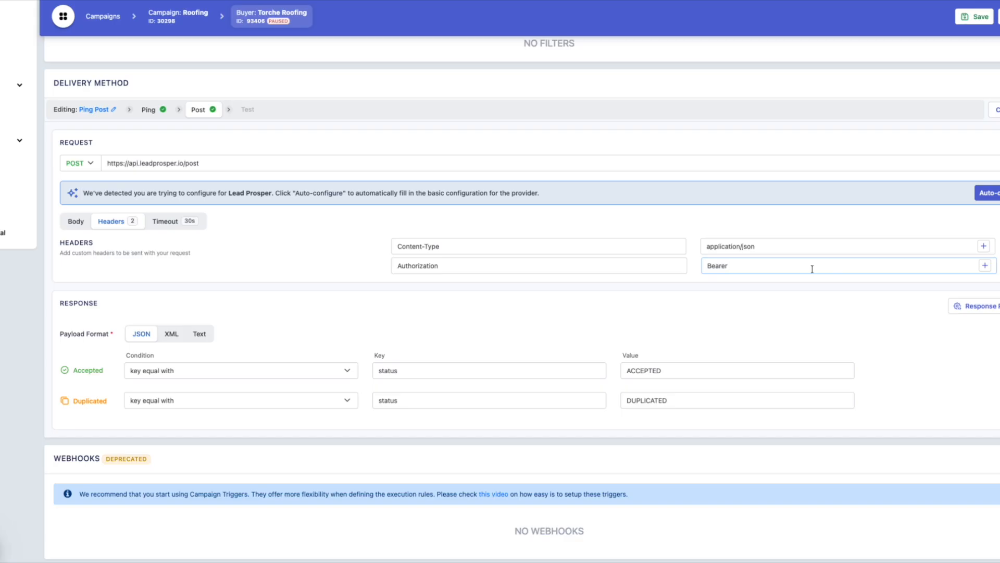
Step: Append the response variable var_response_1 (bids/0/bid_id) after Bearer in the Authorization header's value
{"action": "left_click", "coordinate": [984, 266]}
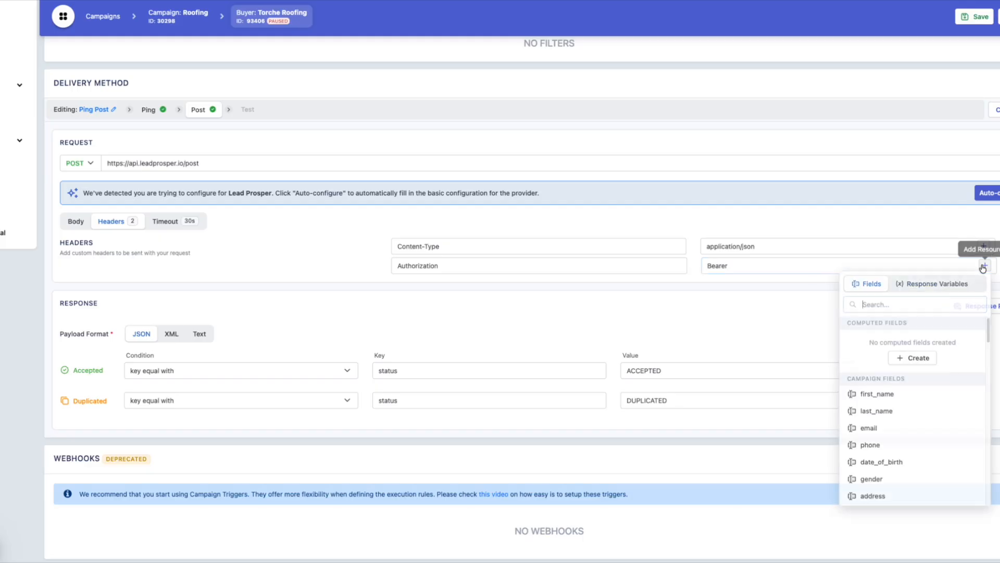
{"action": "left_click", "coordinate": [917, 284]}
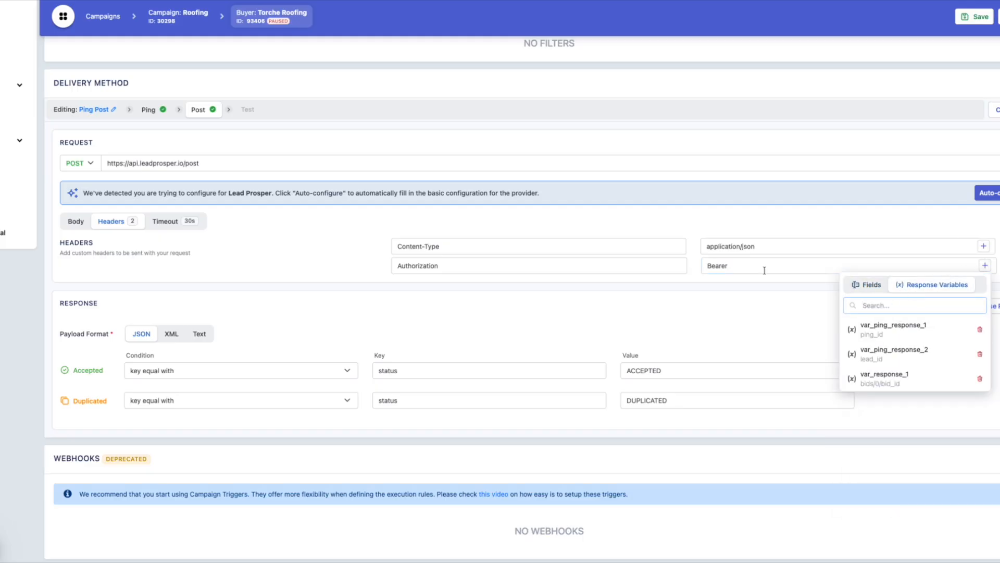
{"action": "left_click", "coordinate": [909, 376]}
{"action": "left_click_drag", "start_coordinate": [837, 266], "coordinate": [729, 266]}
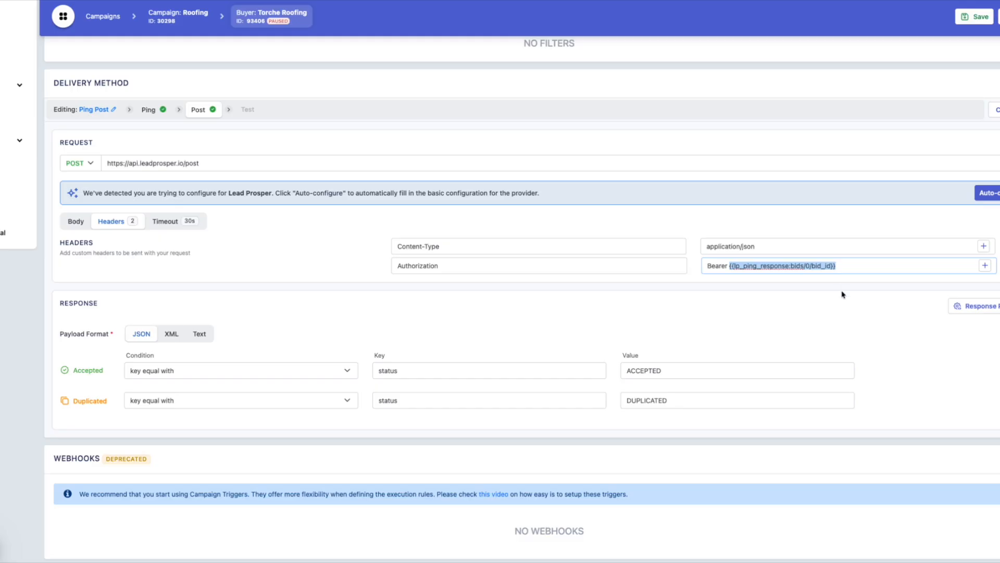
{"action": "left_click", "coordinate": [840, 289]}
Step: Reopen the response parser on the Ping Post Post Accepted snippet to review its parsed response
{"action": "left_click", "coordinate": [973, 305]}
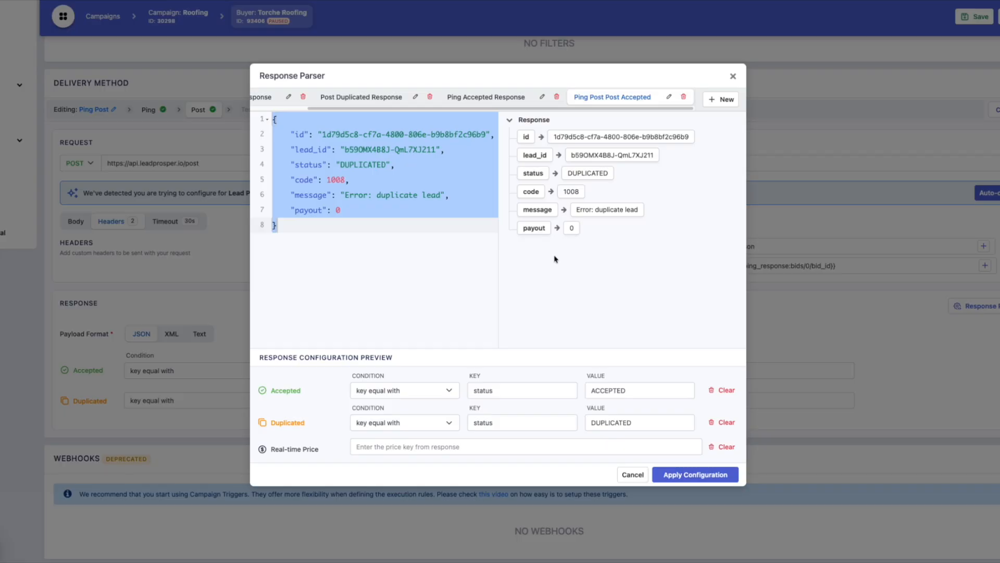
{"action": "left_click", "coordinate": [419, 228]}
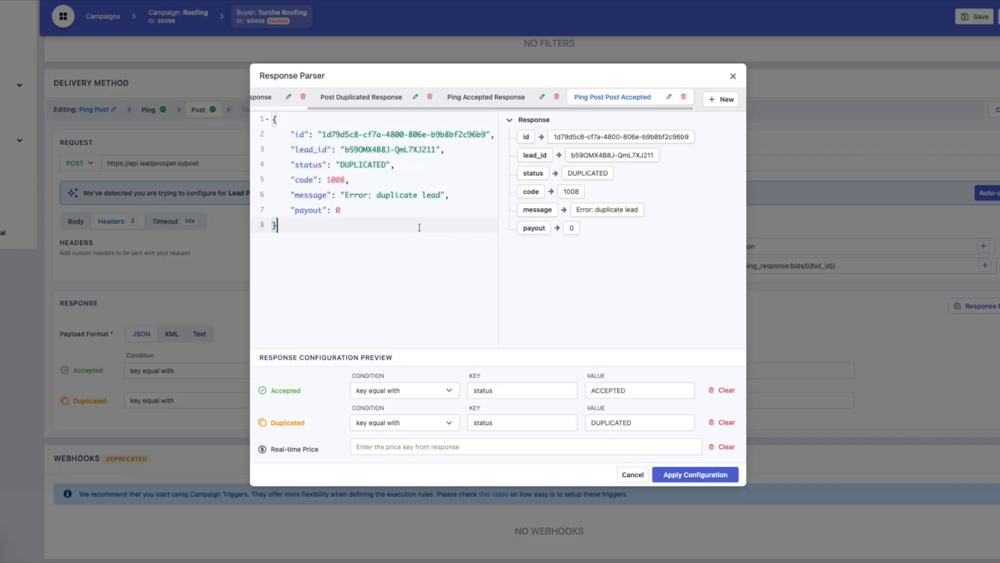